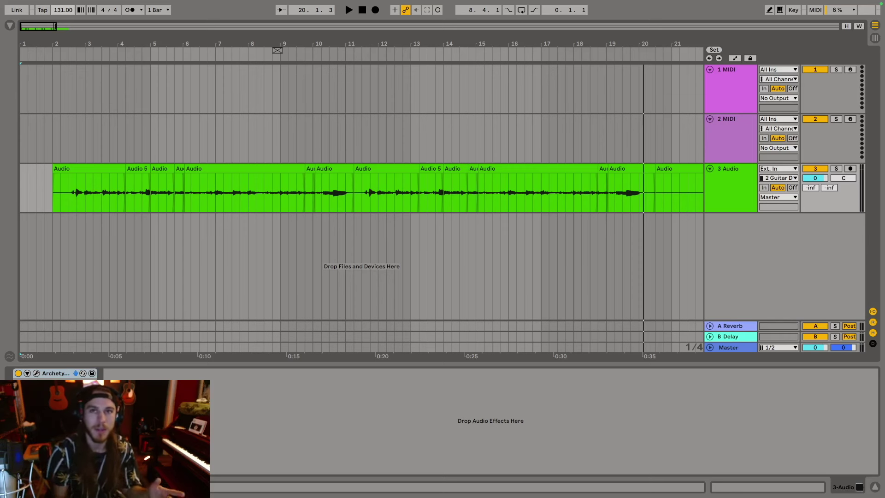
# Preview the song, then load Hertz Drums from Plug-Ins onto the second MIDI track
pyautogui.click(69, 53)
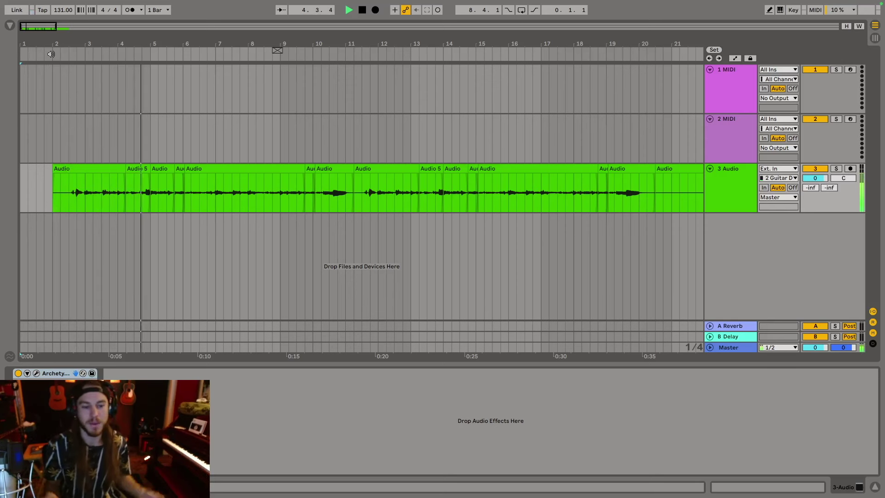
pyautogui.press('space')
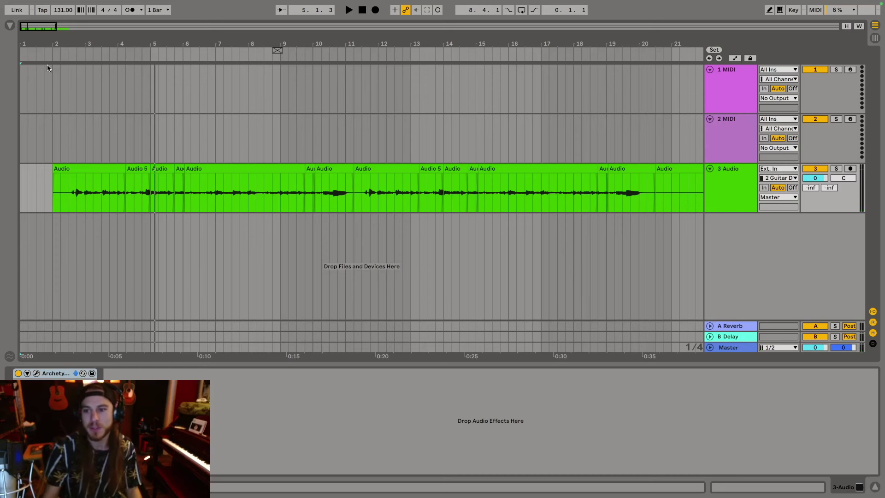
pyautogui.click(714, 141)
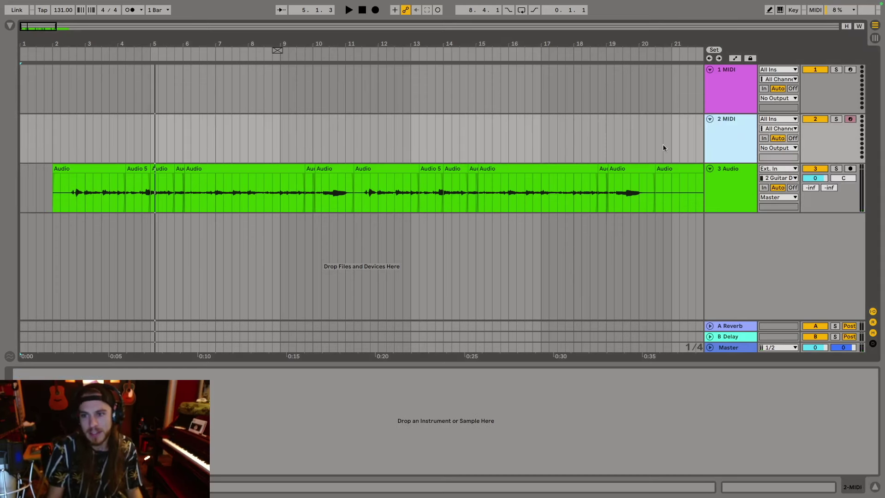
pyautogui.click(9, 25)
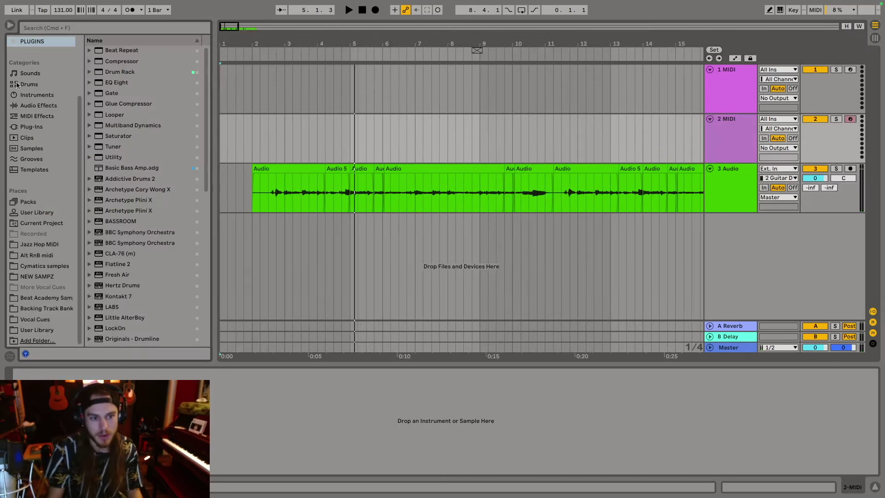
pyautogui.scroll(-2, 99, 257)
pyautogui.click(109, 256)
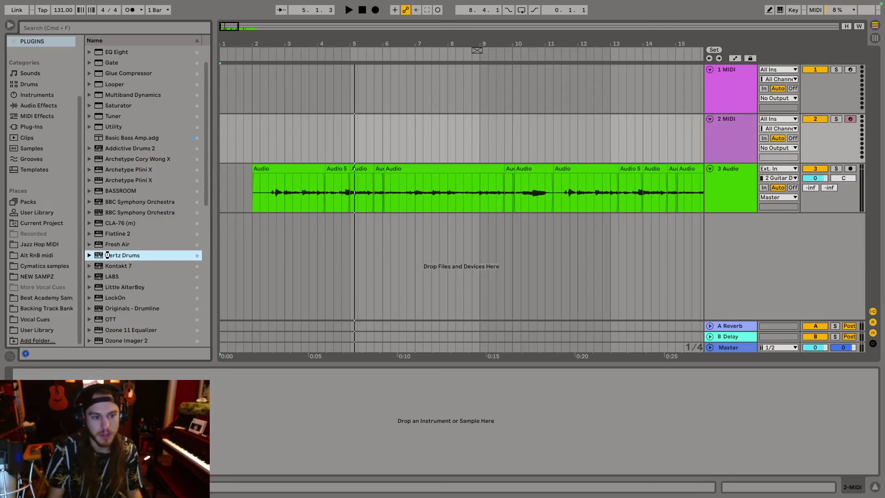
pyautogui.doubleClick(109, 255)
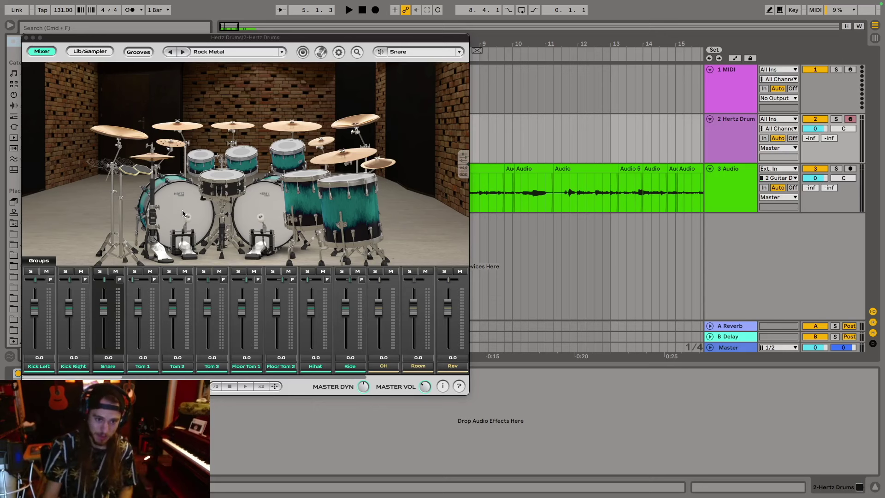
# Switch the Hertz Drums kit to the Grand Rock Pack > Rock Pulse preset
pyautogui.click(217, 52)
pyautogui.moveTo(197, 78)
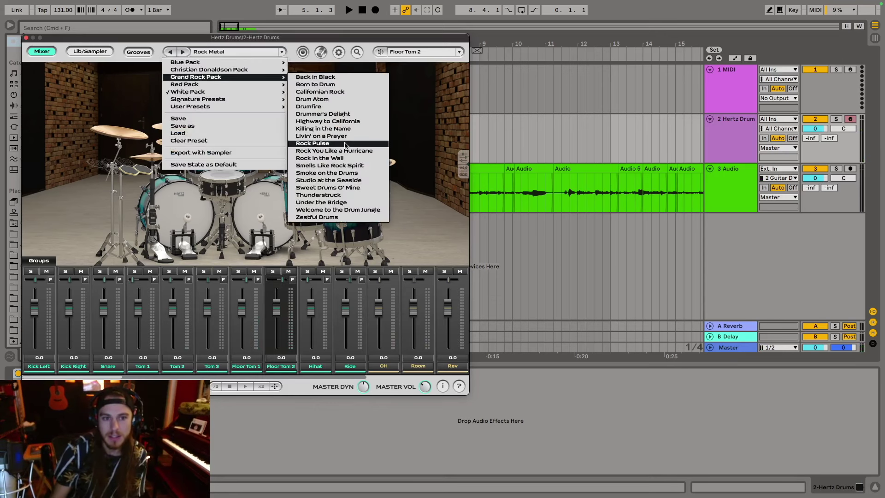
pyautogui.click(313, 143)
# Audition the hi-hat, floor toms, toms, snare and China cymbal, then close Hertz Drums
pyautogui.click(160, 158)
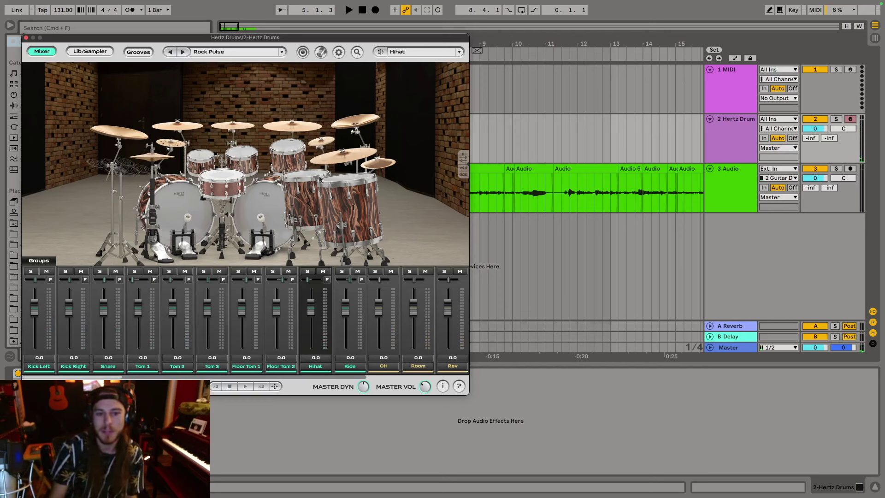
pyautogui.click(350, 182)
pyautogui.click(306, 178)
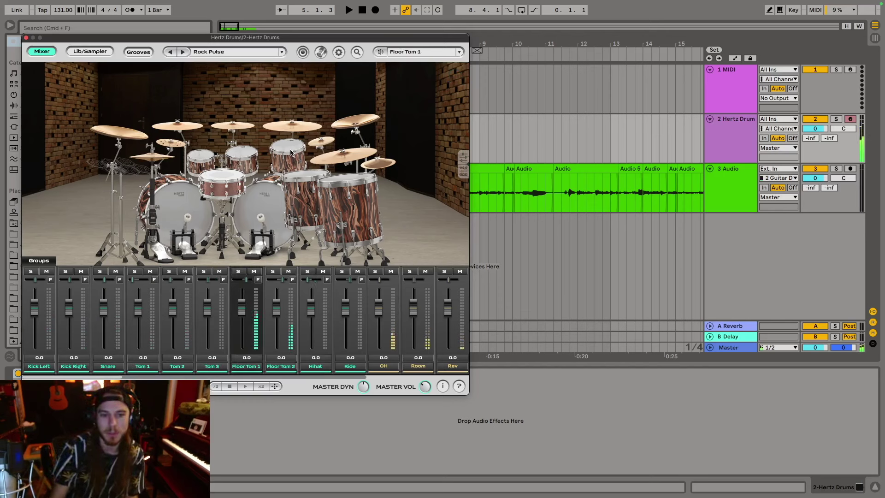
pyautogui.click(237, 157)
pyautogui.click(211, 160)
pyautogui.click(200, 159)
pyautogui.click(223, 186)
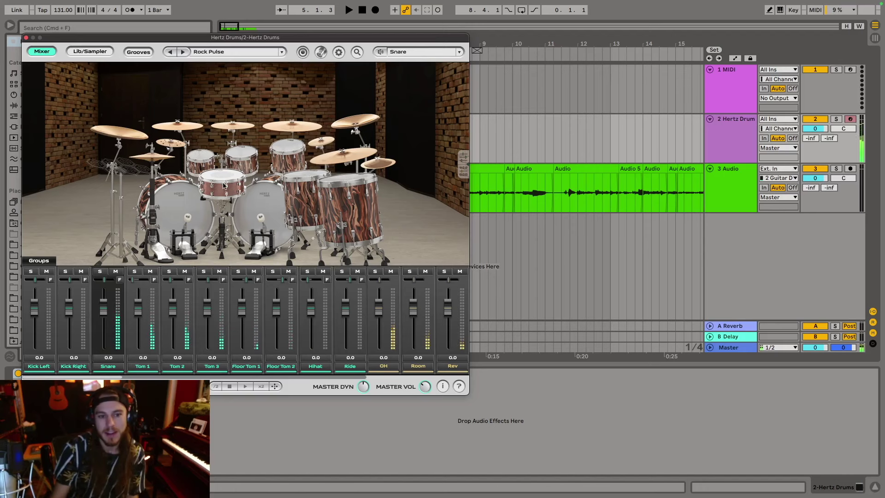
pyautogui.click(374, 167)
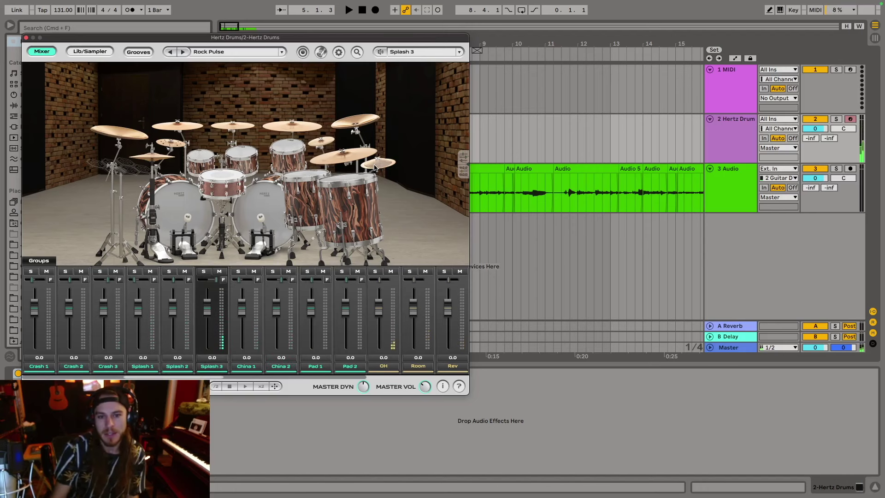
pyautogui.click(26, 38)
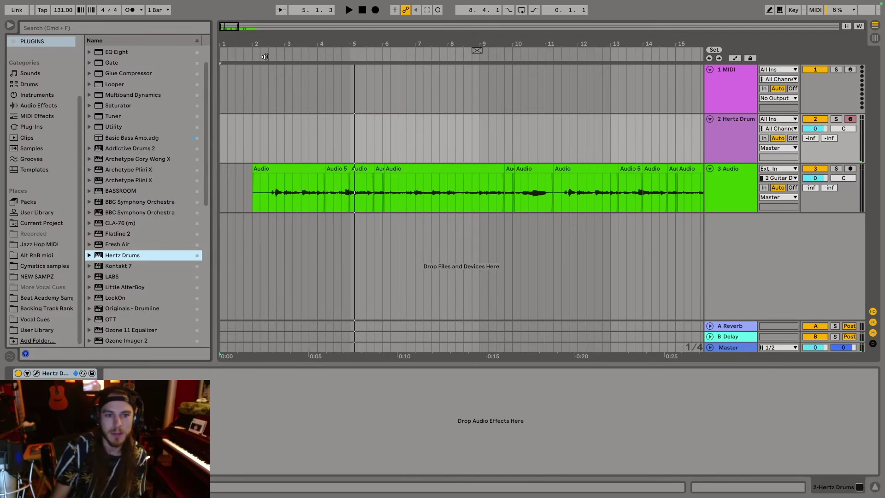
# Hide the browser, play the guitar from bar 2, then set the start at bar 1.2 on the drum track
pyautogui.click(10, 25)
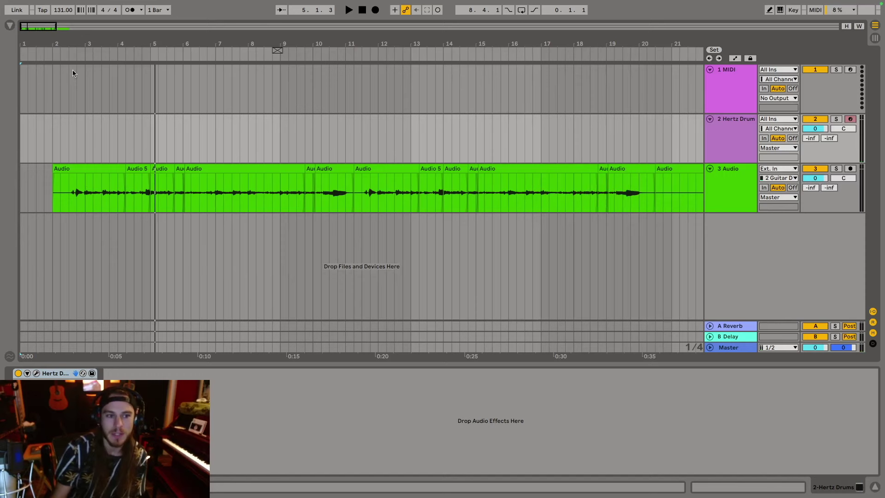
pyautogui.click(54, 54)
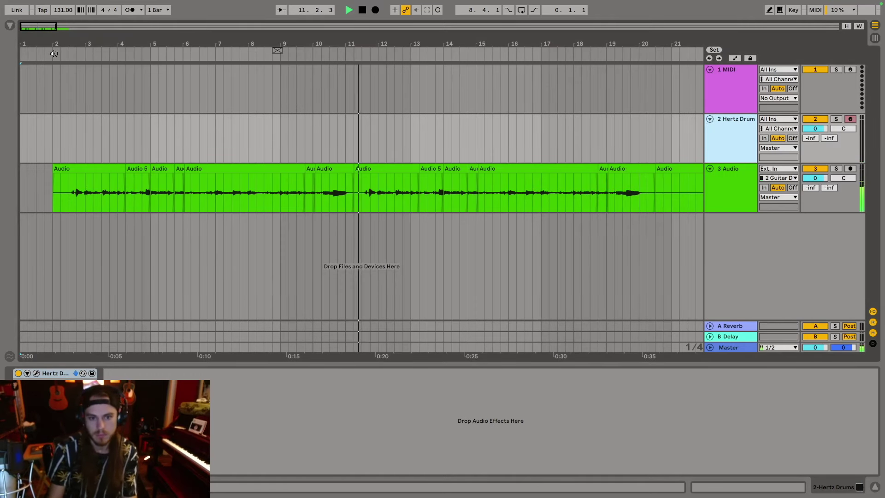
pyautogui.press('space')
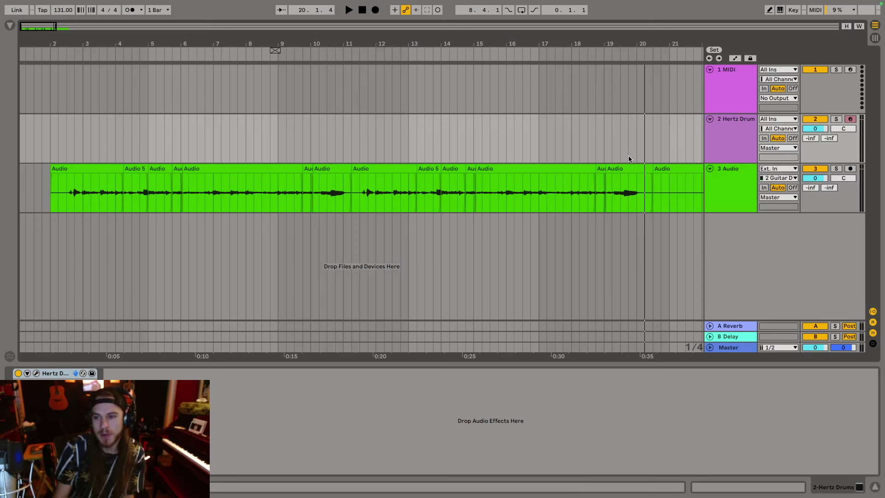
pyautogui.click(715, 143)
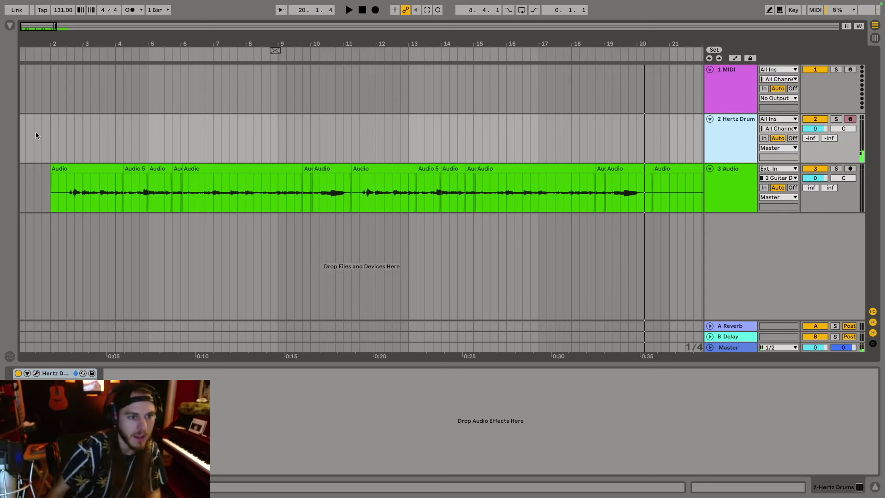
pyautogui.click(20, 136)
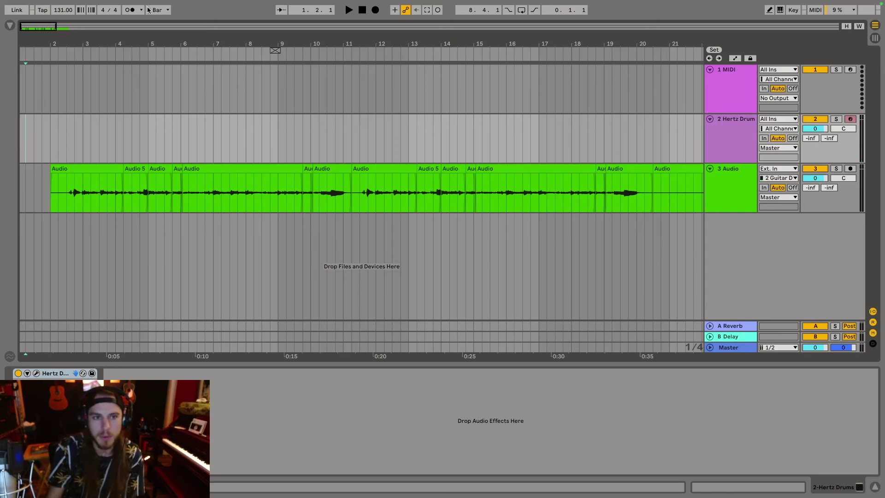
# Arrangement-record drums with count-in over the guitar, stopping the Hertz Drums 2 clip at bar 20
pyautogui.click(376, 10)
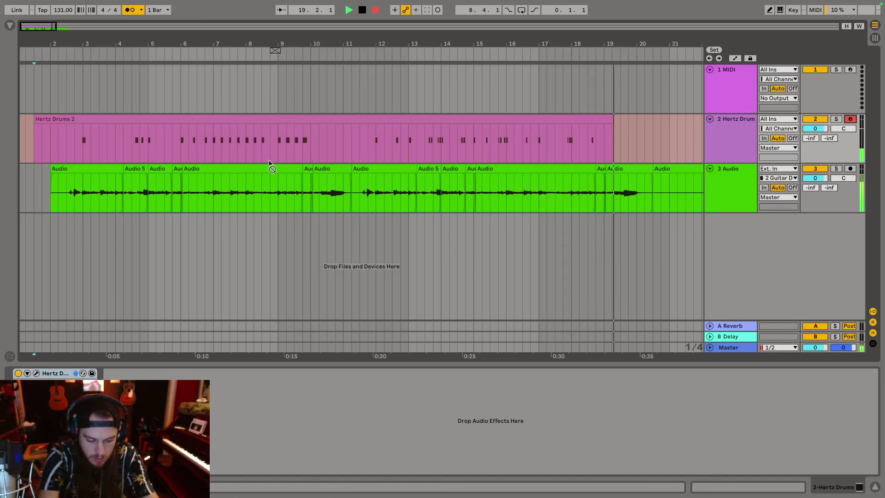
pyautogui.press('space')
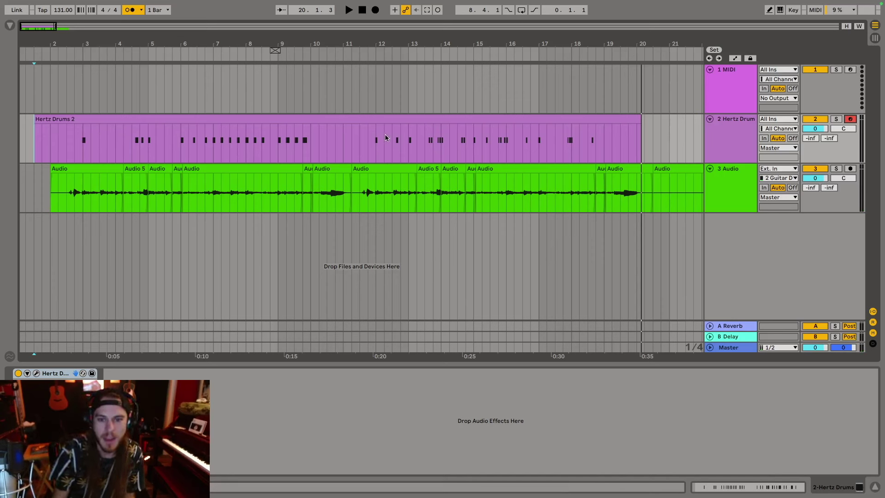
# Open the Hertz Drums 2 clip in an enlarged note editor
pyautogui.click(69, 148)
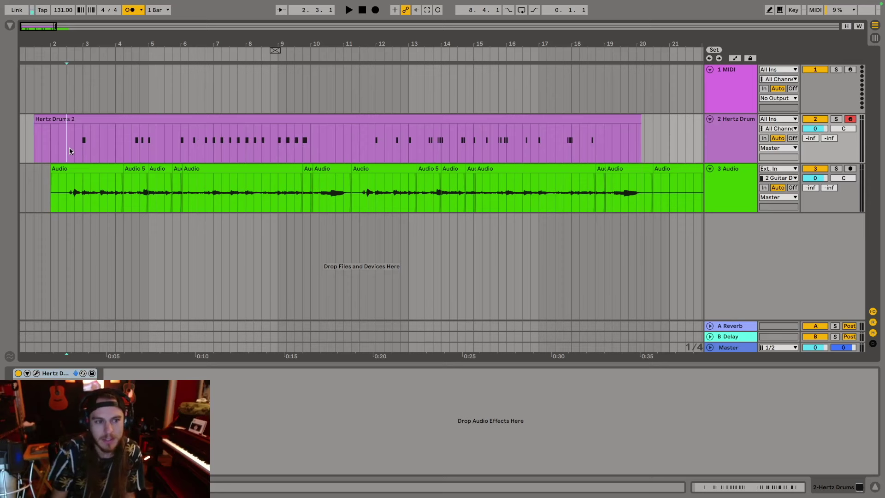
pyautogui.doubleClick(99, 120)
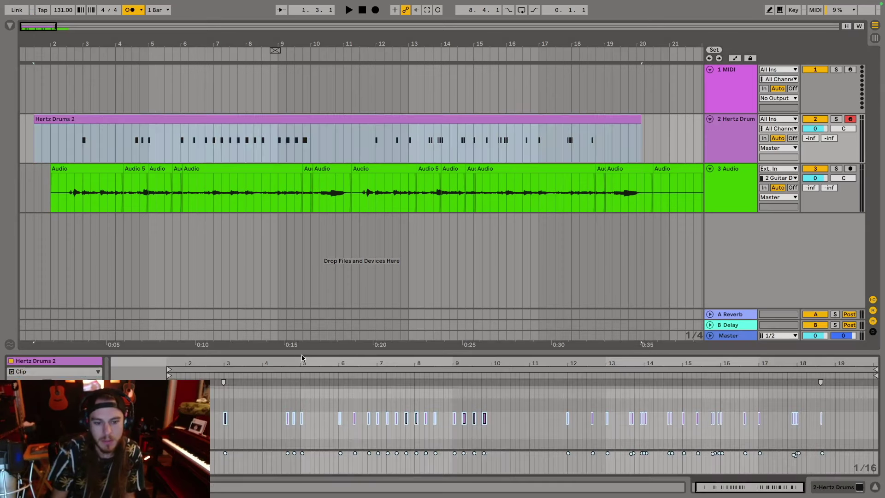
pyautogui.moveTo(302, 356); pyautogui.dragTo(302, 206)
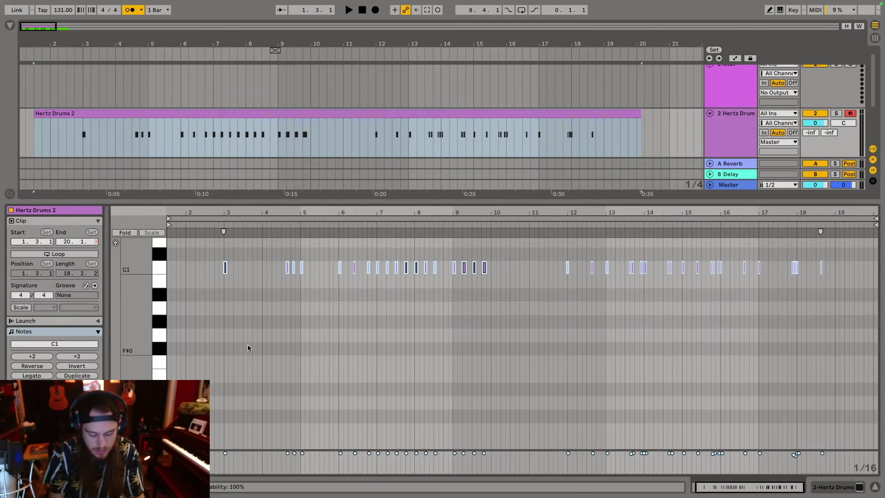
# Select notes around bars 3–9, 16 and 18, loop the selection and toggle the triplet grid
pyautogui.moveTo(217, 258); pyautogui.dragTo(529, 279)
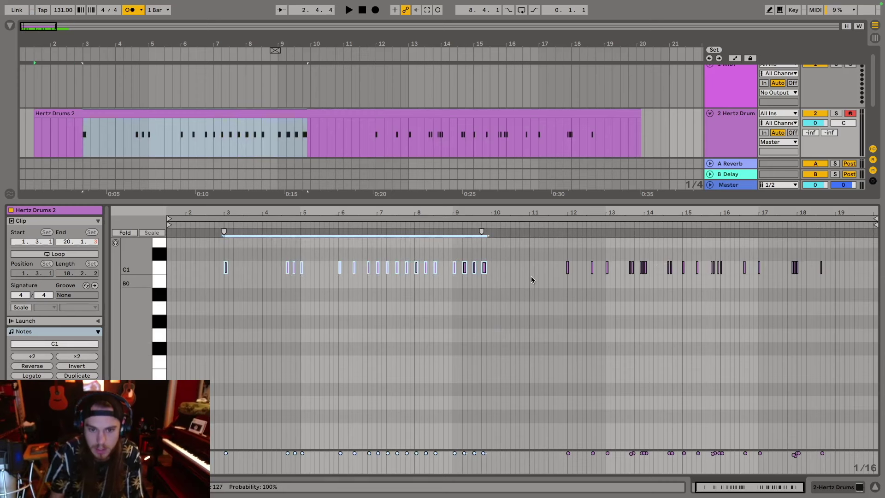
pyautogui.moveTo(734, 270); pyautogui.dragTo(800, 275)
pyautogui.hotkey('ctrl', '3')
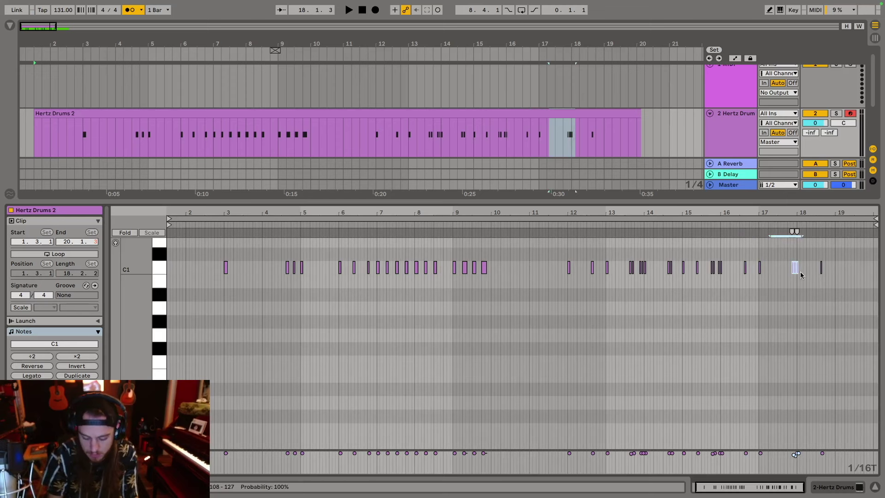
pyautogui.hotkey('ctrl', 'l')
pyautogui.moveTo(807, 266); pyautogui.dragTo(837, 272)
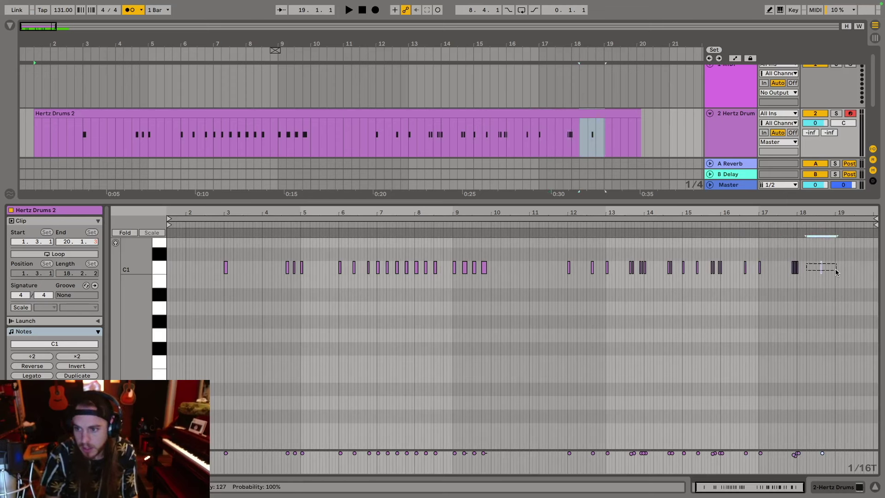
pyautogui.hotkey('ctrl', '3')
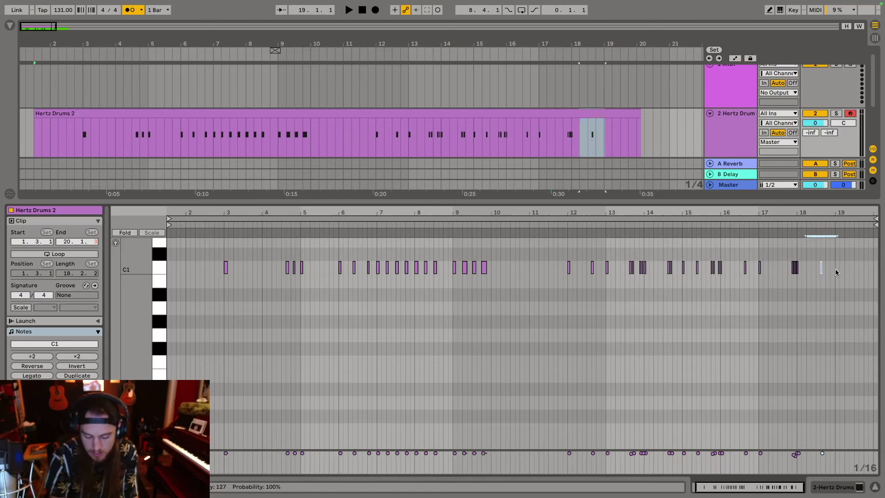
pyautogui.click(837, 272)
pyautogui.hscroll(-1, 191, 275)
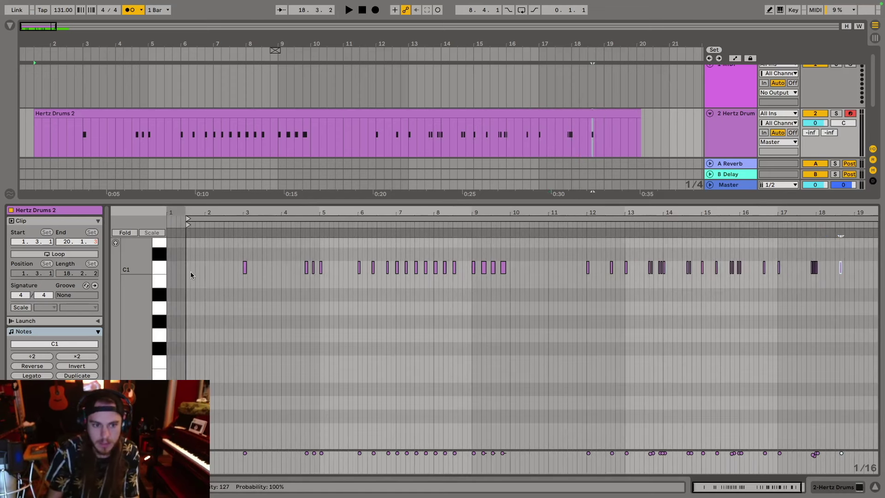
# Turn on draw mode and add four C1 notes around bar 9
pyautogui.click(518, 295)
pyautogui.scroll(5, 484, 273)
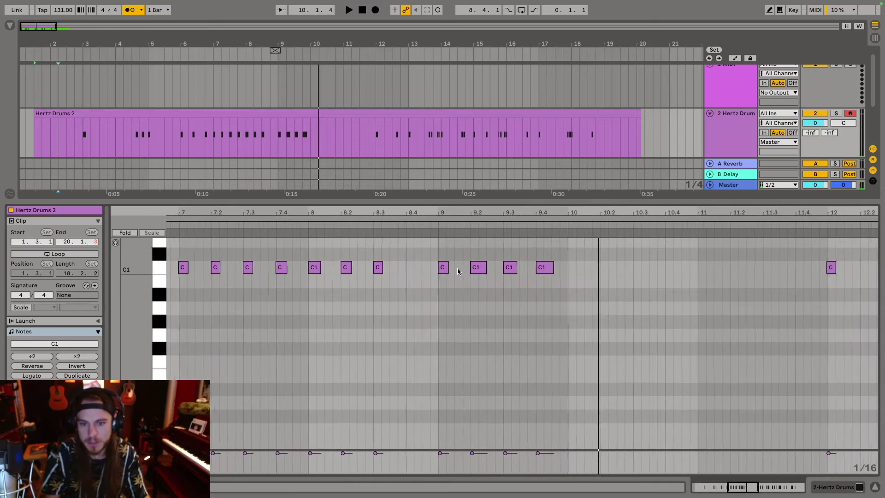
pyautogui.press('b')
pyautogui.click(459, 267)
pyautogui.click(491, 267)
pyautogui.click(523, 267)
pyautogui.click(556, 268)
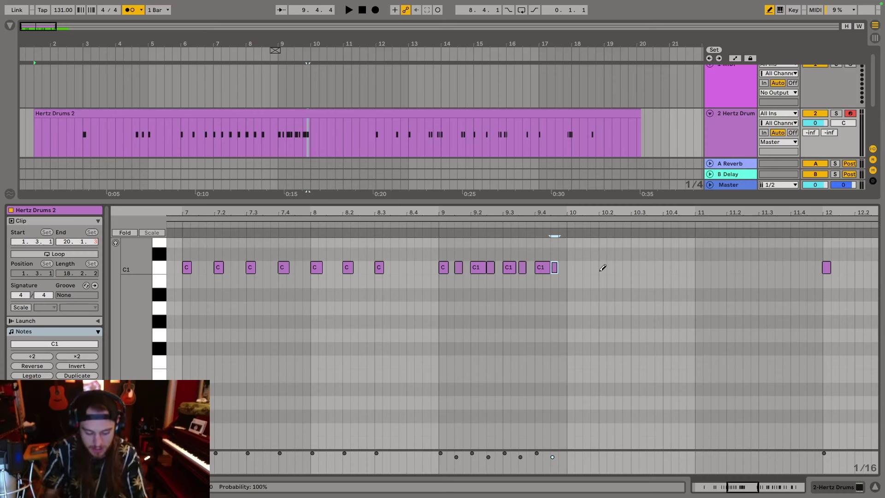
# On a triplet grid, add doubled C1 hits just after bar 10 and near 10.2
pyautogui.press('super+3')
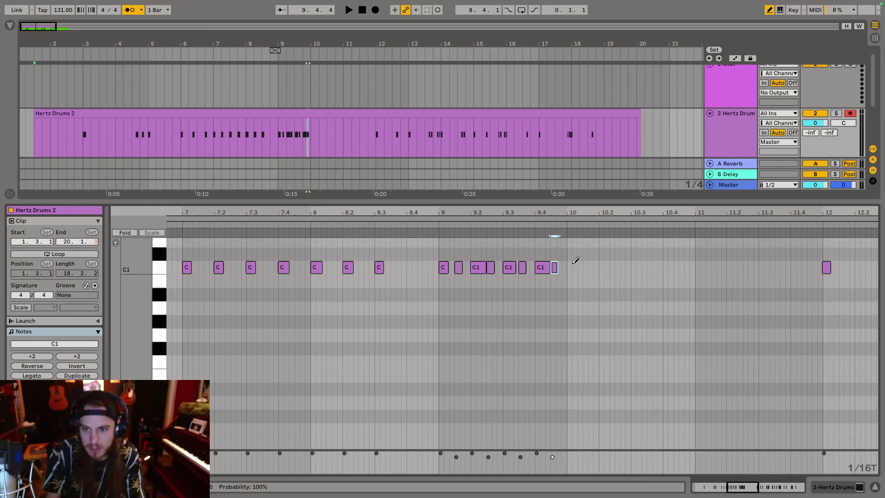
pyautogui.click(591, 267)
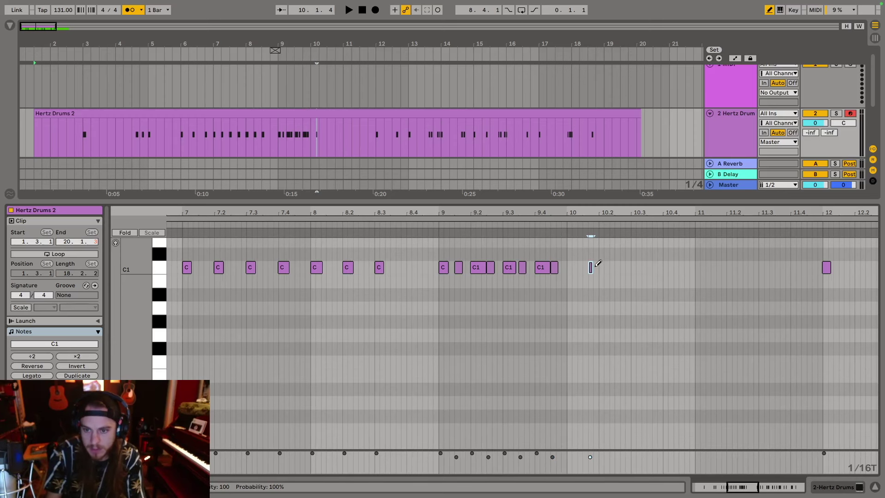
pyautogui.click(596, 267)
pyautogui.click(622, 267)
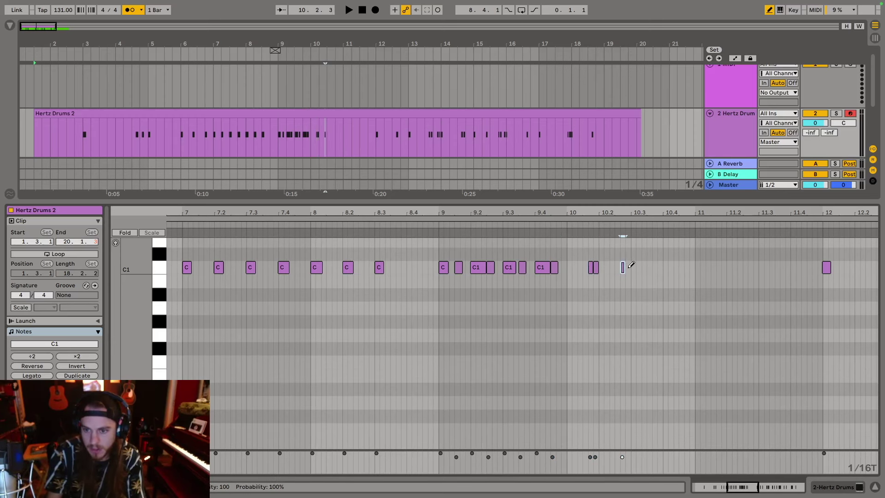
pyautogui.click(628, 267)
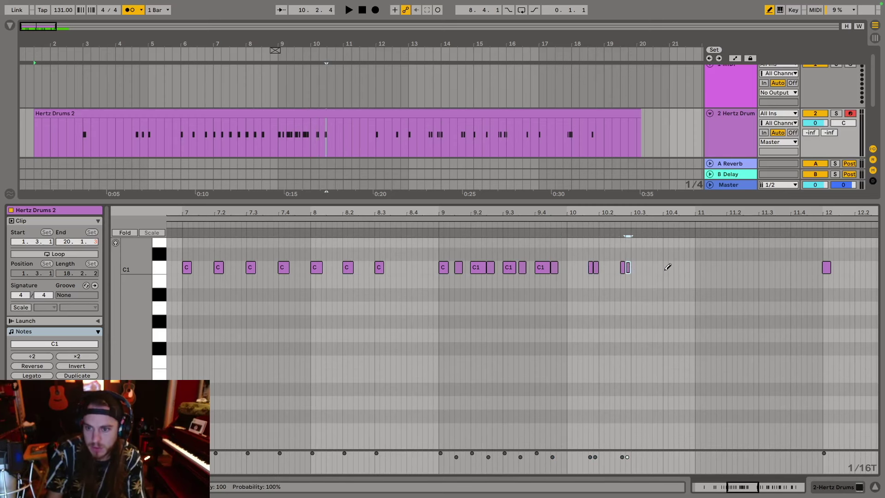
# Add four D1 tom notes at bar 10 and play the fill back
pyautogui.scroll(2, 668, 267)
pyautogui.click(565, 268)
pyautogui.click(571, 268)
pyautogui.click(576, 267)
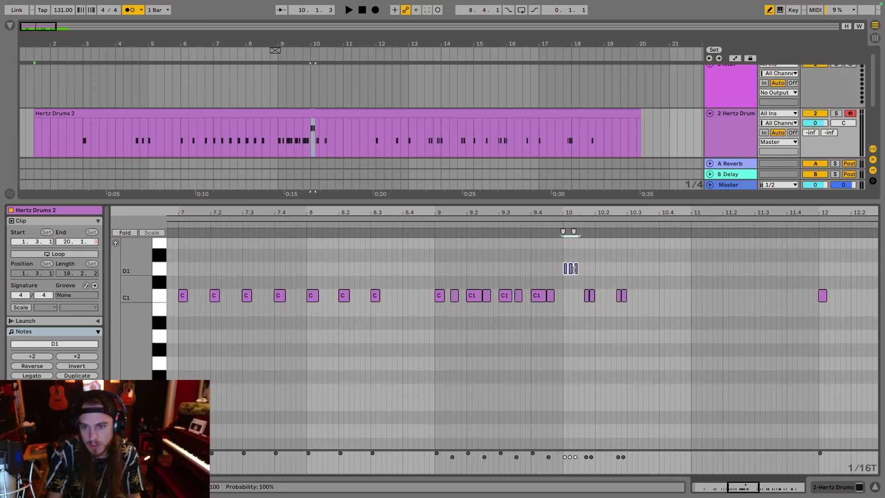
pyautogui.click(582, 268)
pyautogui.scroll(1, 581, 265)
pyautogui.click(545, 226)
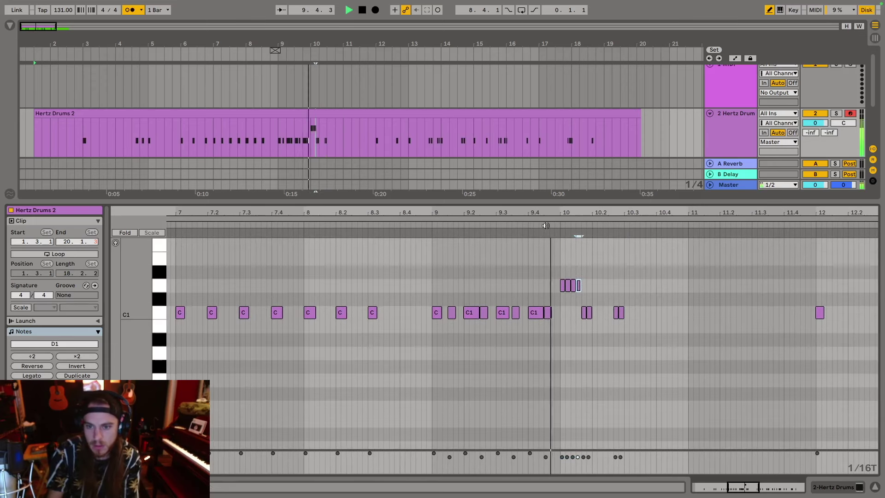
pyautogui.press('space')
# Draw two B2 notes near bar 10.2, transpose them down to A2, and replay the fill
pyautogui.scroll(3, 563, 251)
pyautogui.hscroll(2, 563, 251)
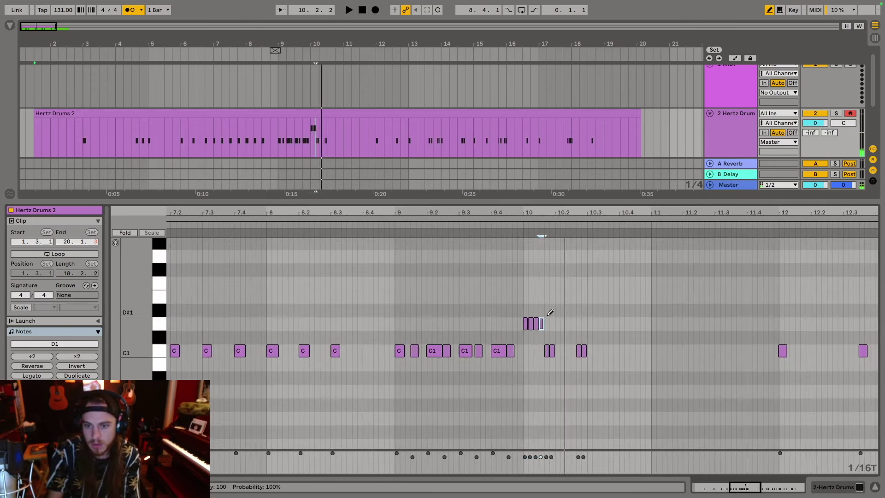
pyautogui.scroll(10, 544, 295)
pyautogui.hscroll(2, 544, 295)
pyautogui.click(522, 294)
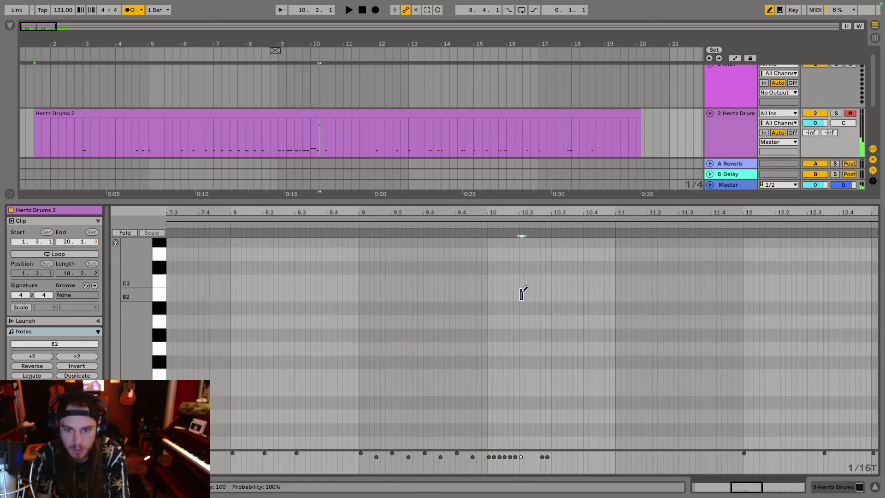
pyautogui.click(528, 294)
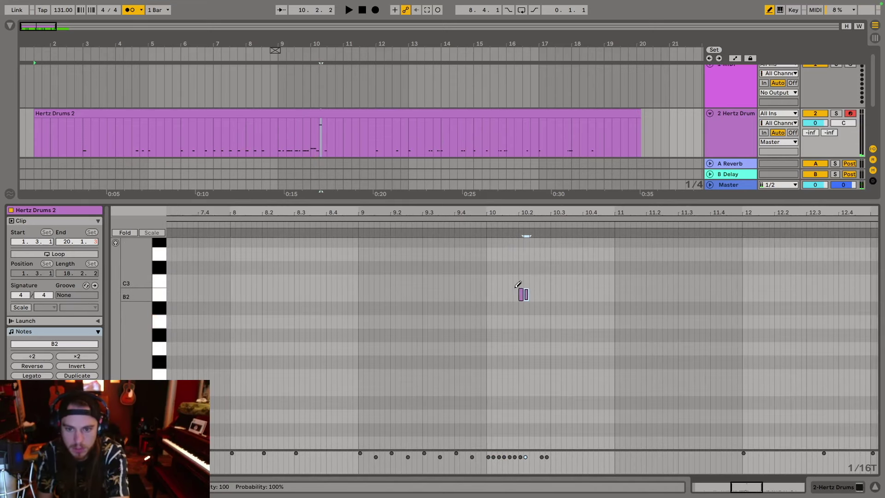
pyautogui.press('super+a')
pyautogui.press('Down')
pyautogui.press('Down')
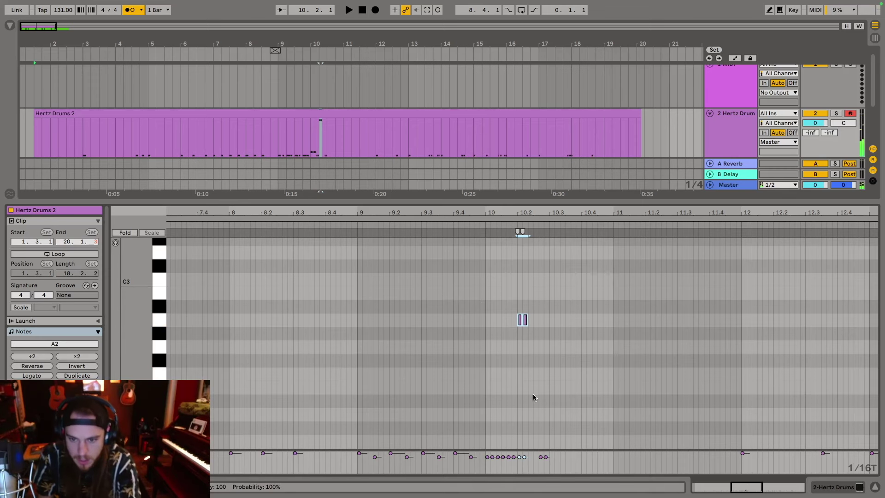
pyautogui.press('b')
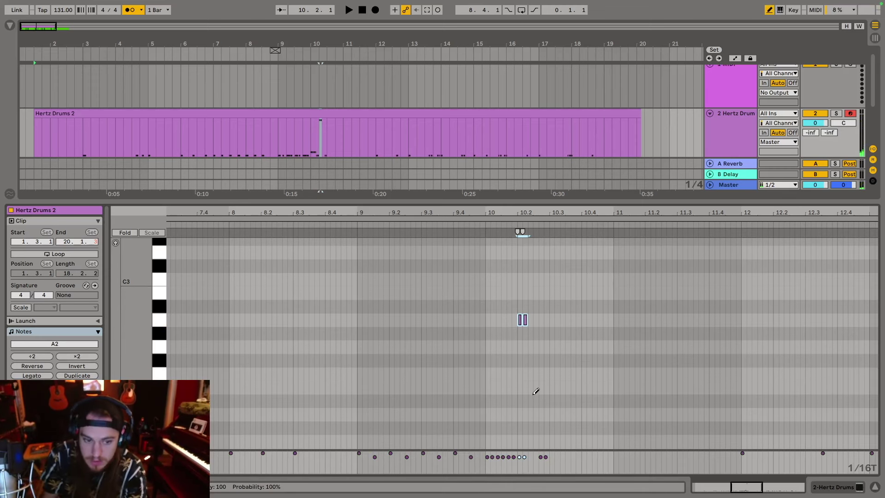
pyautogui.press('b')
pyautogui.click(484, 222)
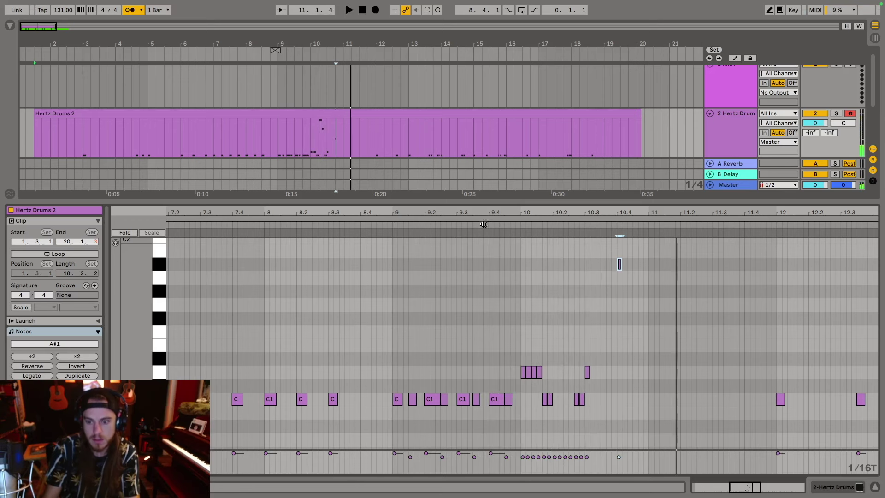
# Shift the hit onto 10.2.2 in the C1 row and play the fill from bar 10
pyautogui.press('space')
pyautogui.scroll(5, 561, 258)
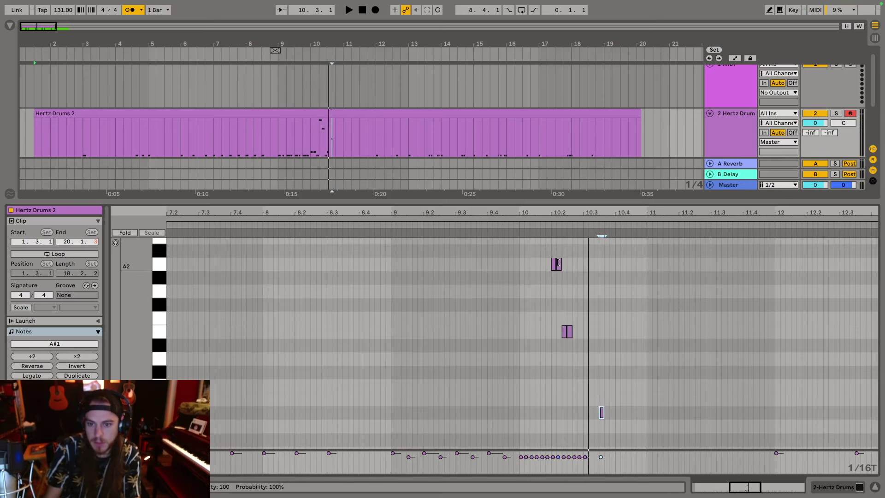
pyautogui.moveTo(559, 266)
pyautogui.mouseDown()
pyautogui.moveTo(583, 362)
pyautogui.moveTo(570, 353)
pyautogui.mouseUp()
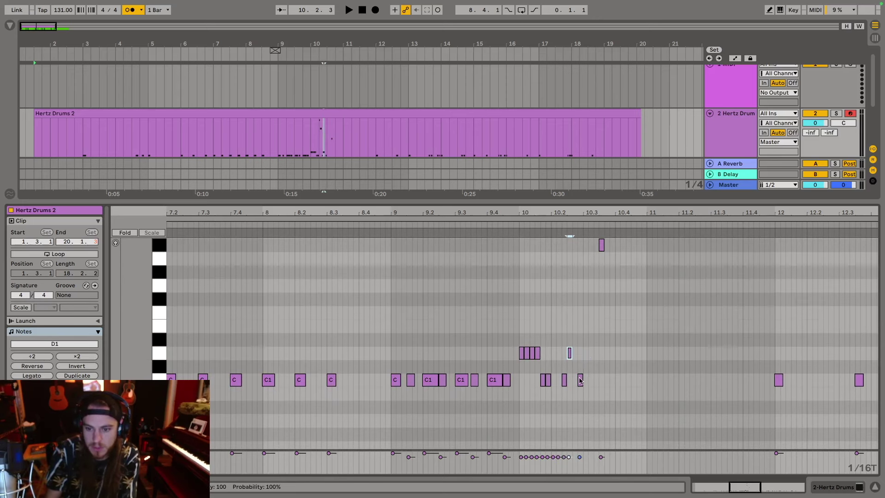
pyautogui.click(578, 371)
pyautogui.scroll(4, 544, 300)
pyautogui.click(522, 227)
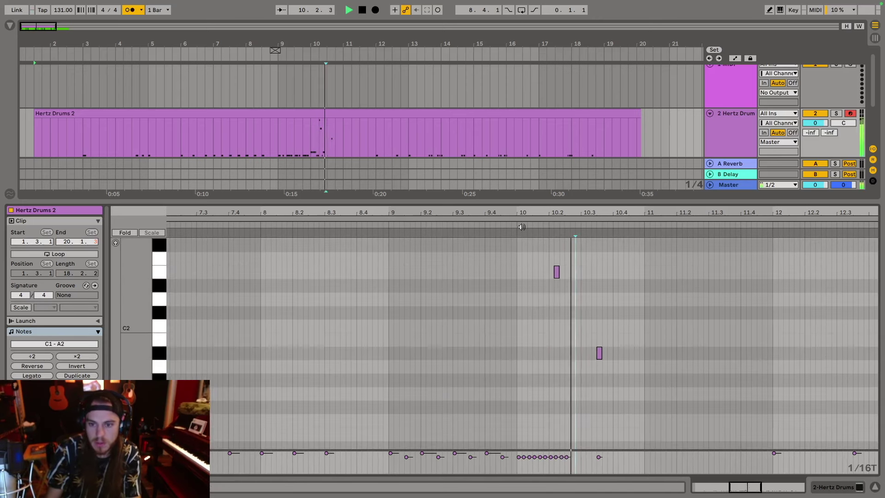
pyautogui.scroll(-5, 569, 303)
pyautogui.press('space')
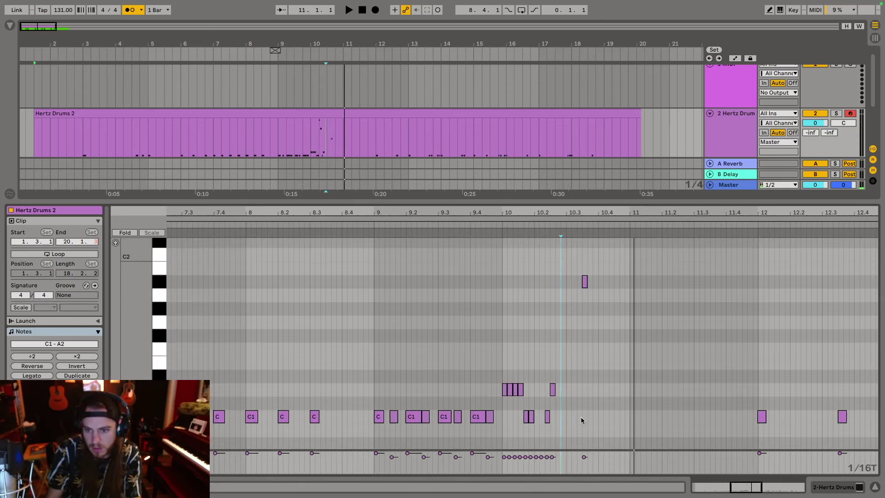
# Draw a C1 note near bar 10.3, then leave draw mode and deselect it
pyautogui.press('b')
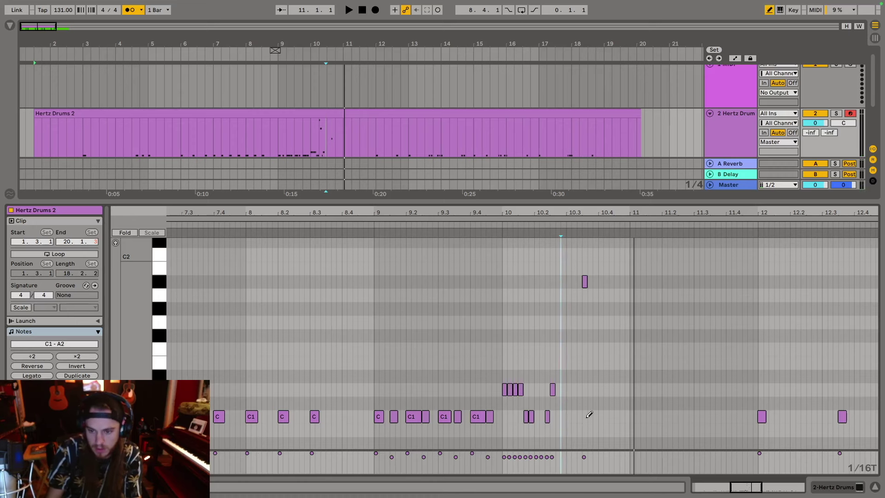
pyautogui.click(585, 416)
pyautogui.scroll(3, 595, 323)
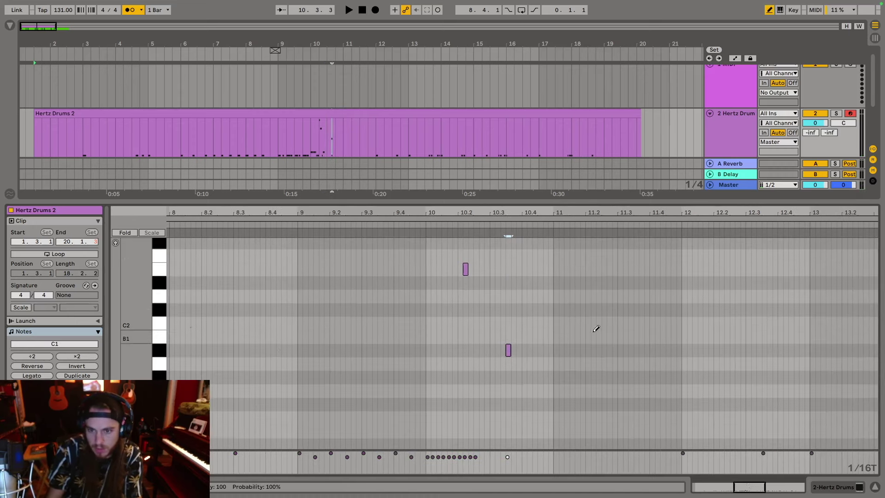
pyautogui.press('b')
pyautogui.click(159, 283)
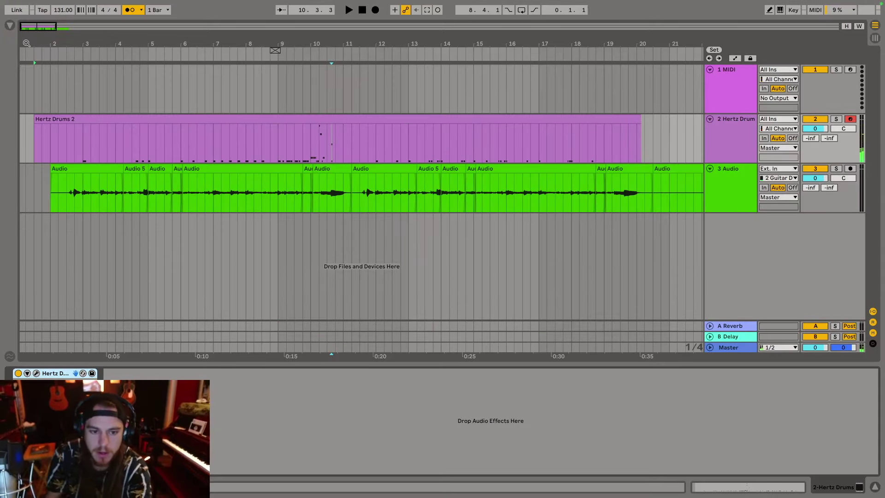
# Reopen the Hertz Drums 2 clip and play it from bar 10
pyautogui.doubleClick(314, 119)
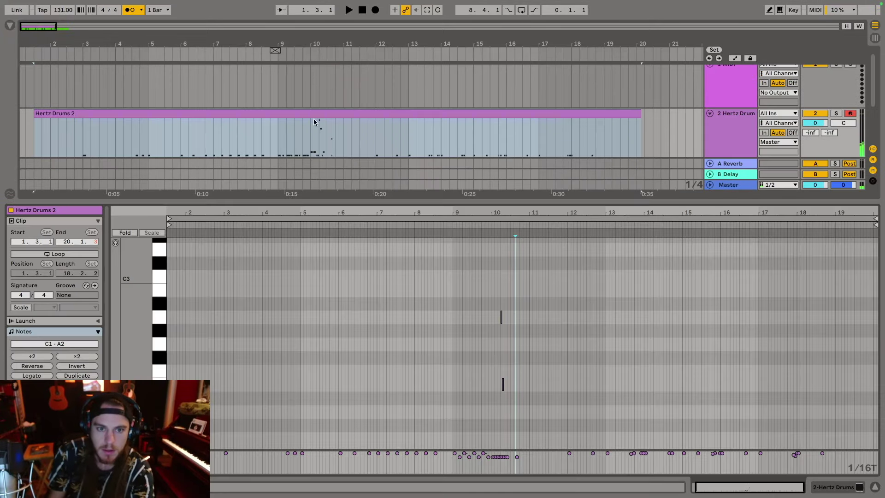
pyautogui.scroll(6, 458, 389)
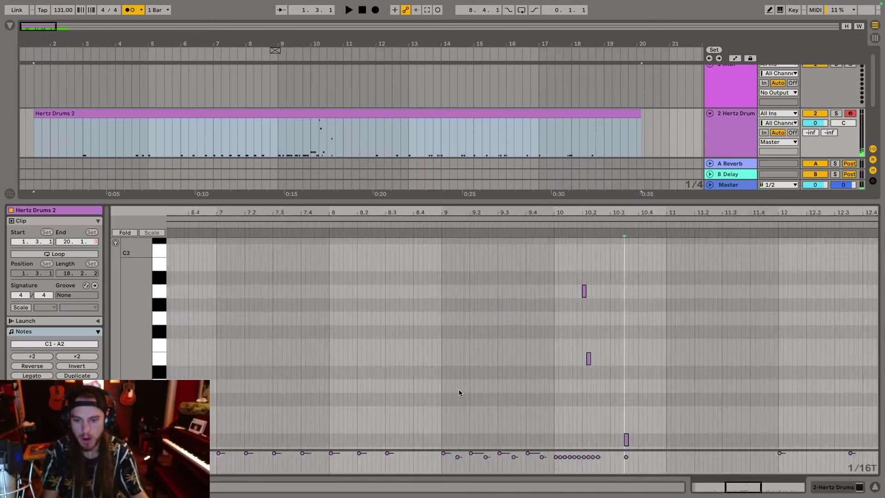
pyautogui.click(290, 225)
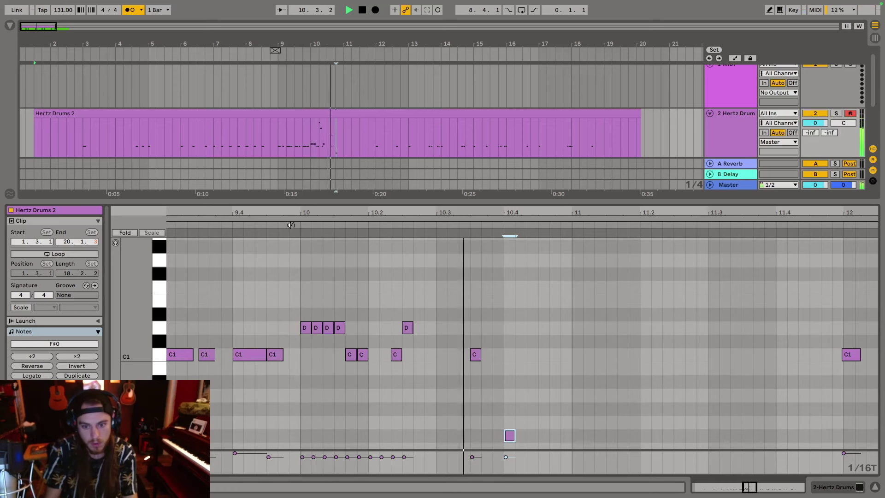
pyautogui.press('space')
pyautogui.scroll(-2, 461, 434)
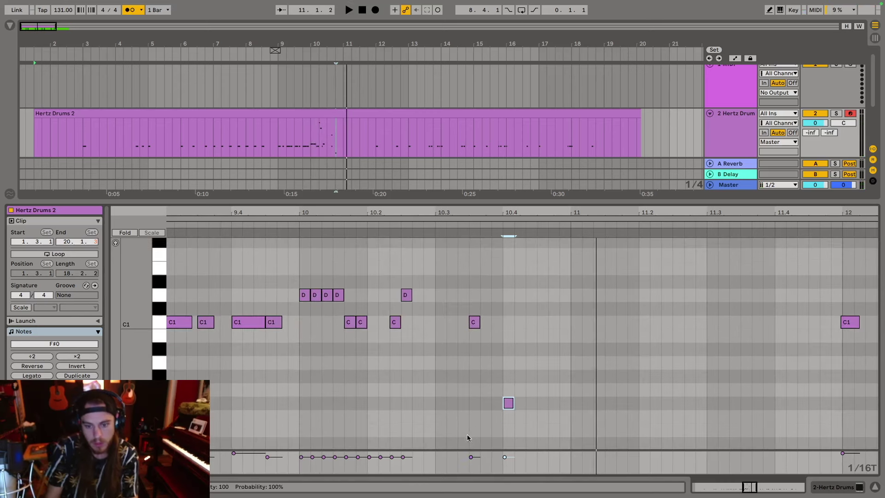
# Select the C1 hit near 10.3 and the F#0 near 10.4 for velocity adjustment, then replay
pyautogui.click(471, 459)
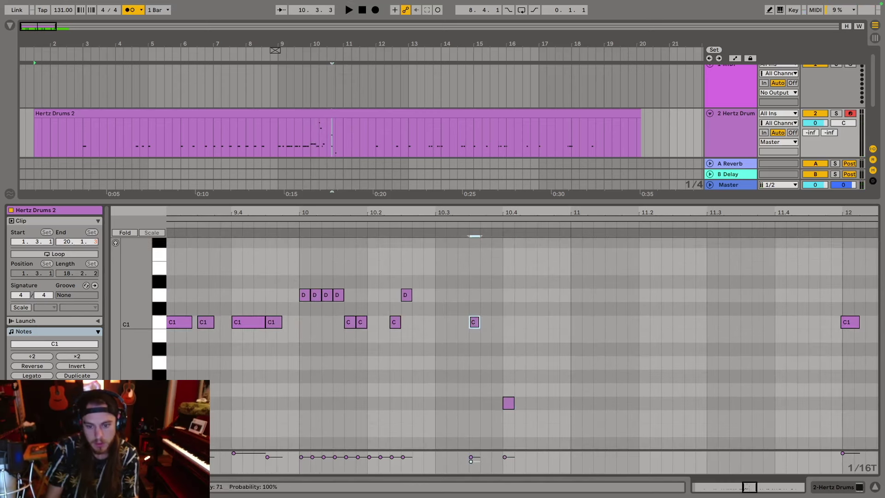
pyautogui.click(506, 459)
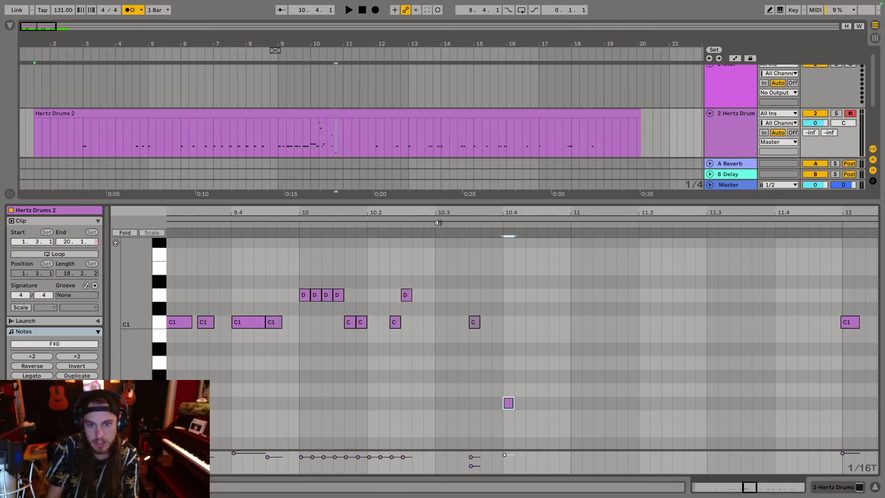
pyautogui.press('space')
pyautogui.hscroll(-2, 360, 359)
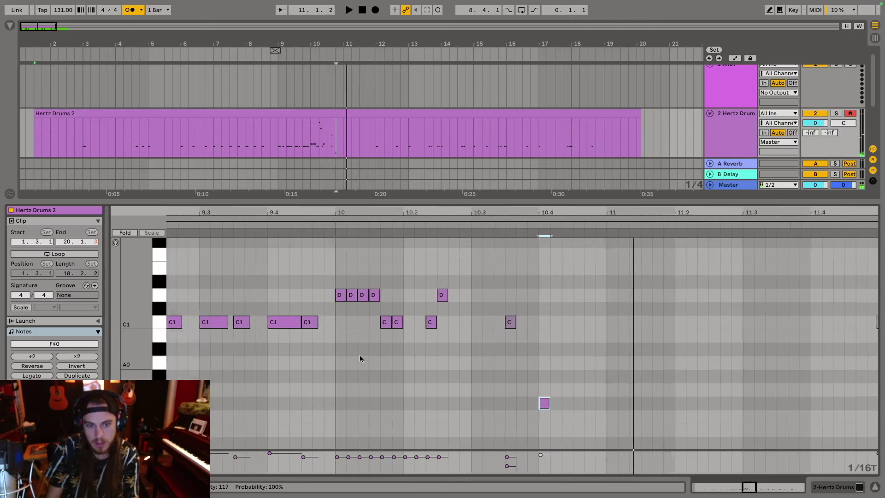
pyautogui.hscroll(-15, 360, 359)
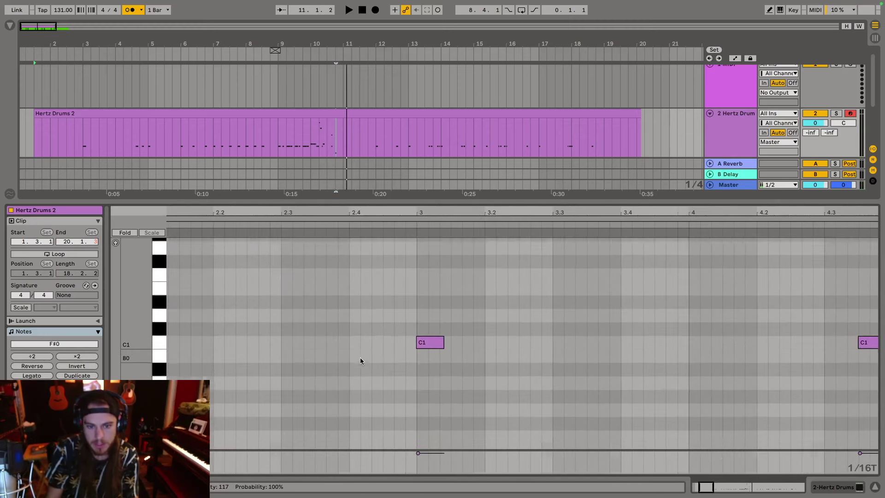
pyautogui.scroll(5, 361, 361)
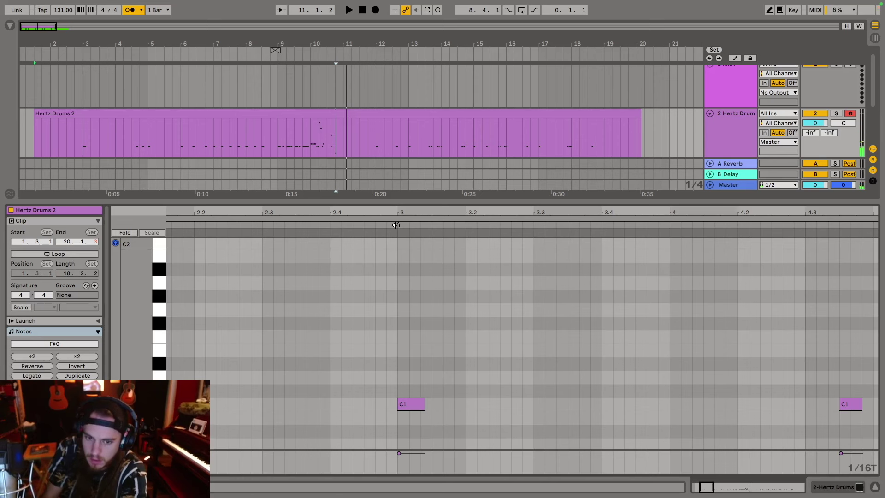
# Play from bar 3 and try grid sizes while placing the insert point at 3.2.3
pyautogui.click(398, 236)
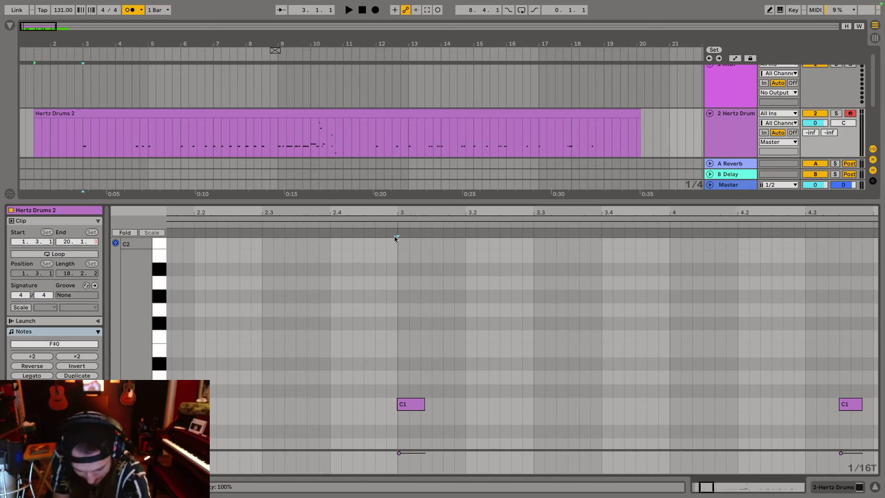
pyautogui.hotkey('ctrl', '3')
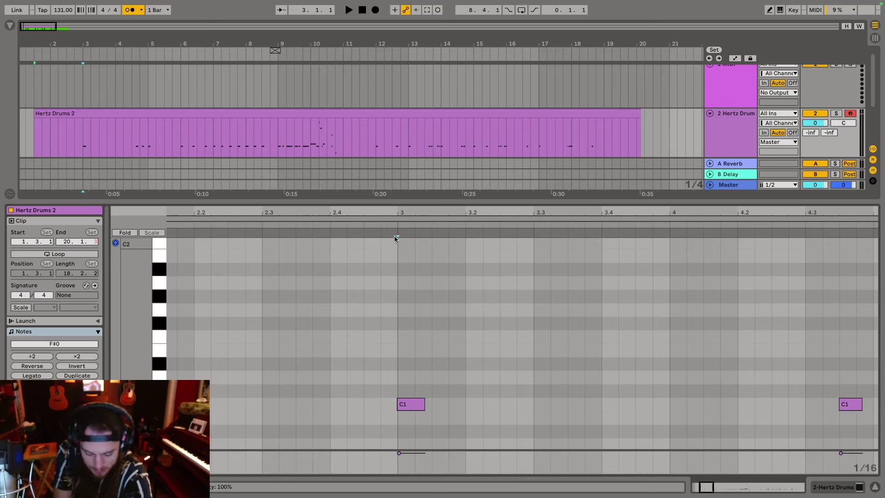
pyautogui.hotkey('ctrl', 'v')
pyautogui.press('space')
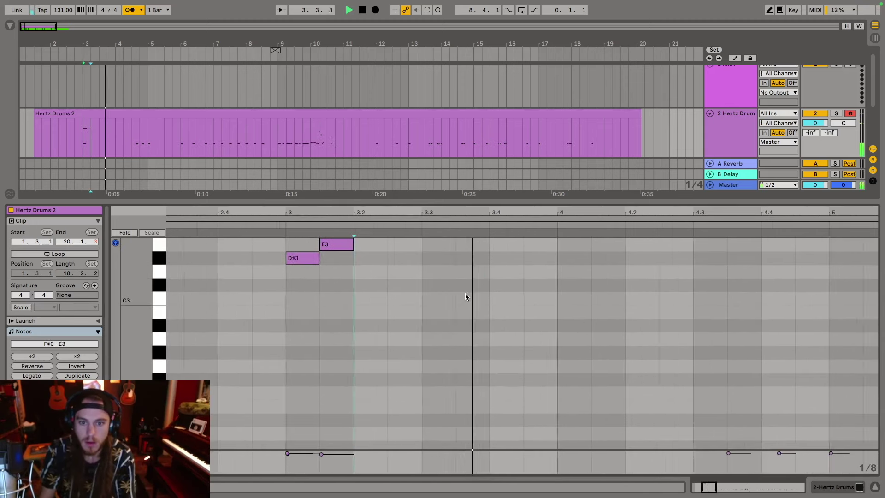
pyautogui.scroll(-6, 465, 294)
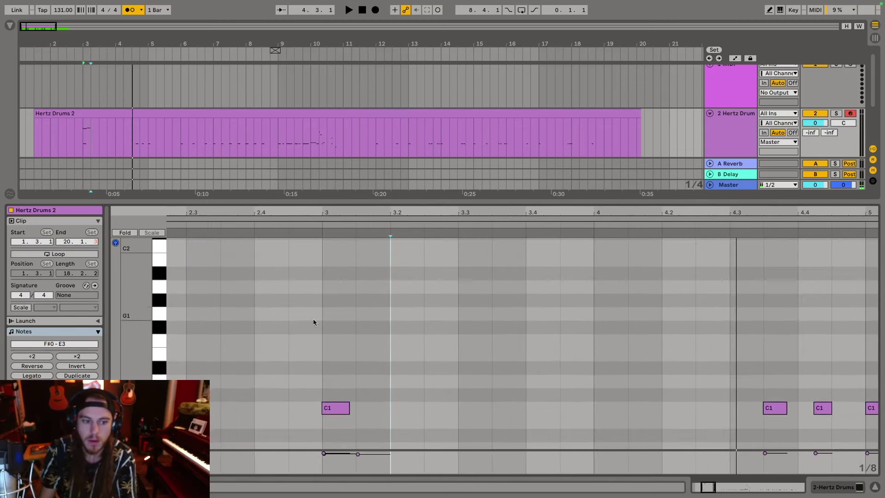
pyautogui.hotkey('ctrl', '3')
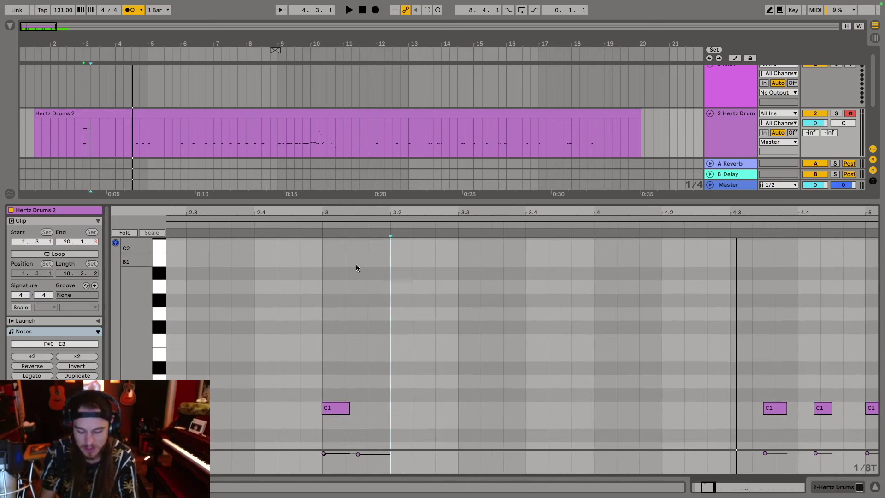
pyautogui.click(426, 318)
pyautogui.hotkey('ctrl', '2')
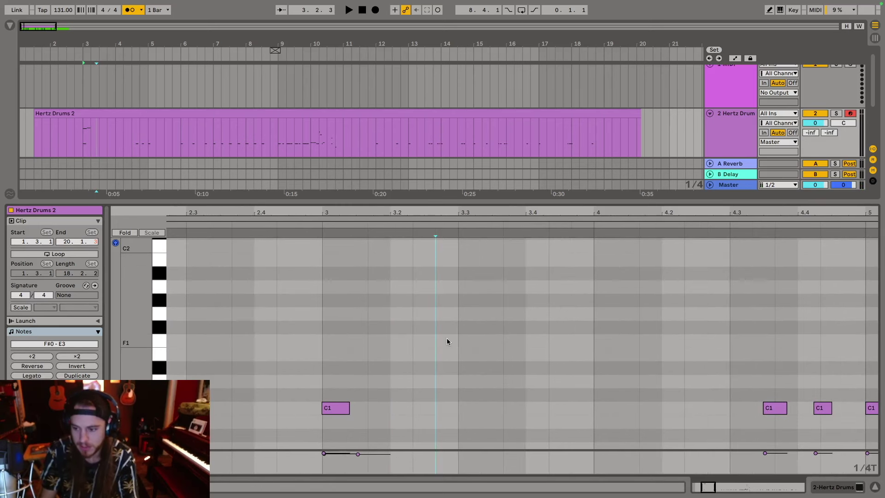
pyautogui.hotkey('ctrl', '3')
pyautogui.hotkey('ctrl', '1')
pyautogui.hotkey('ctrl', '1')
# Set the insert point at 3.2.3 on a 1/16T grid and step-enter four F#1 notes and an A#1
pyautogui.click(253, 225)
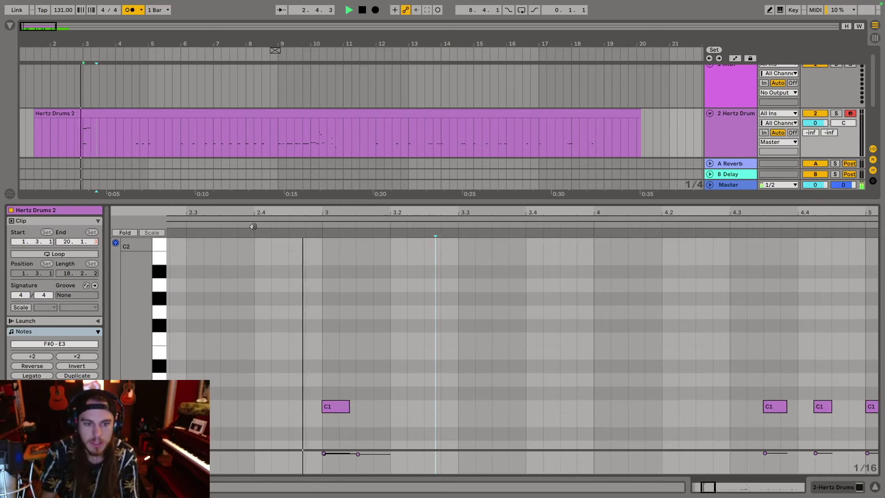
pyautogui.hscroll(2, 321, 243)
pyautogui.press('space')
pyautogui.click(336, 246)
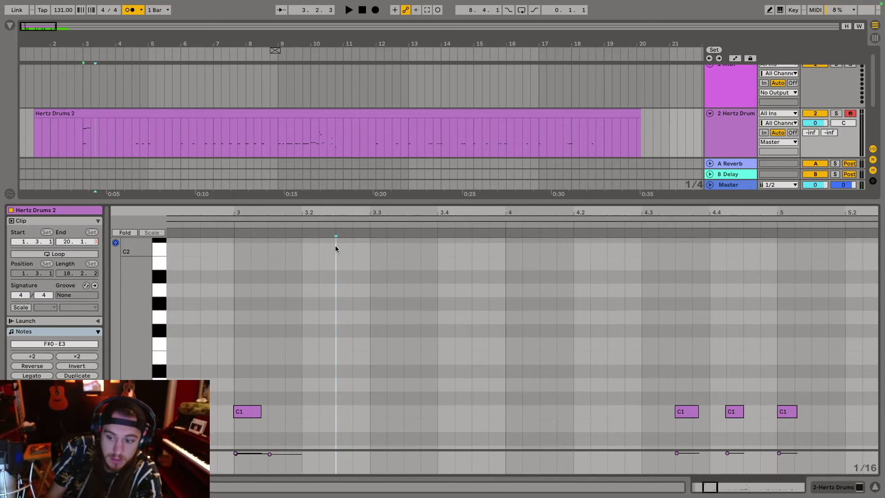
pyautogui.hotkey('ctrl', '3')
pyautogui.press('t')
pyautogui.press('t')
pyautogui.press('t')
pyautogui.press('t')
pyautogui.press('u')
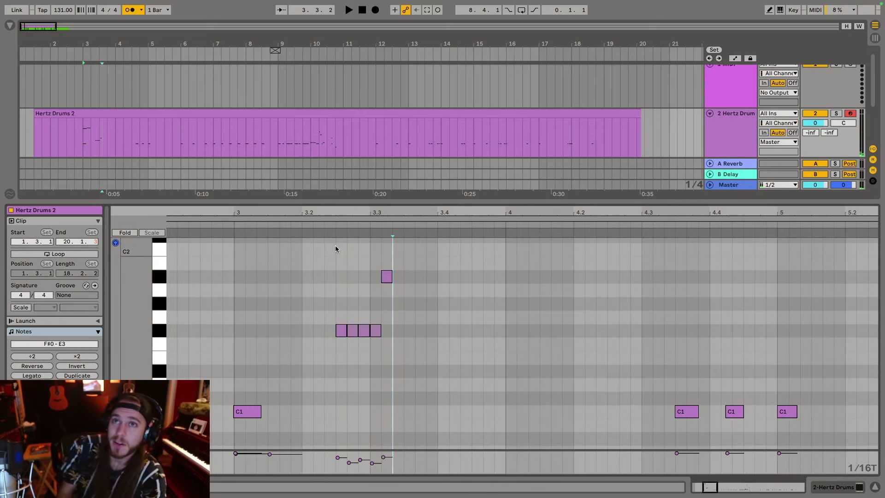
pyautogui.scroll(-3, 348, 314)
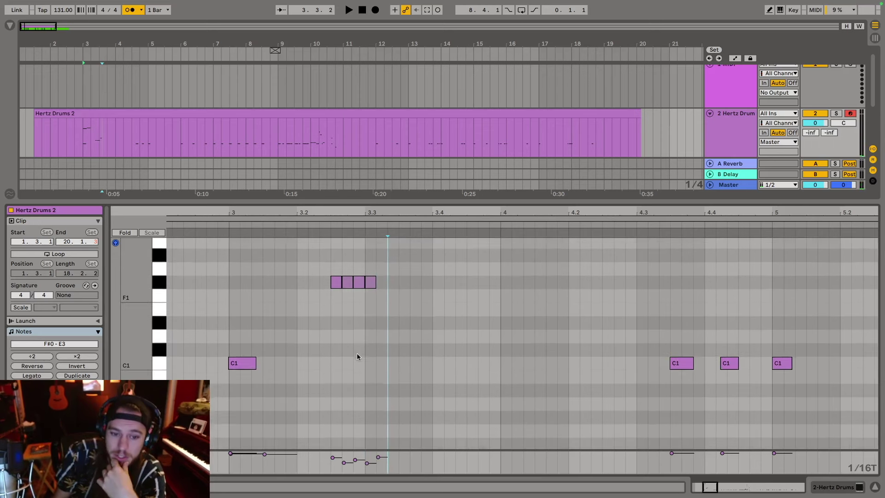
# Scroll the Hertz Drums 2 piano roll to review the drum part toward bar 10
pyautogui.scroll(1, 357, 358)
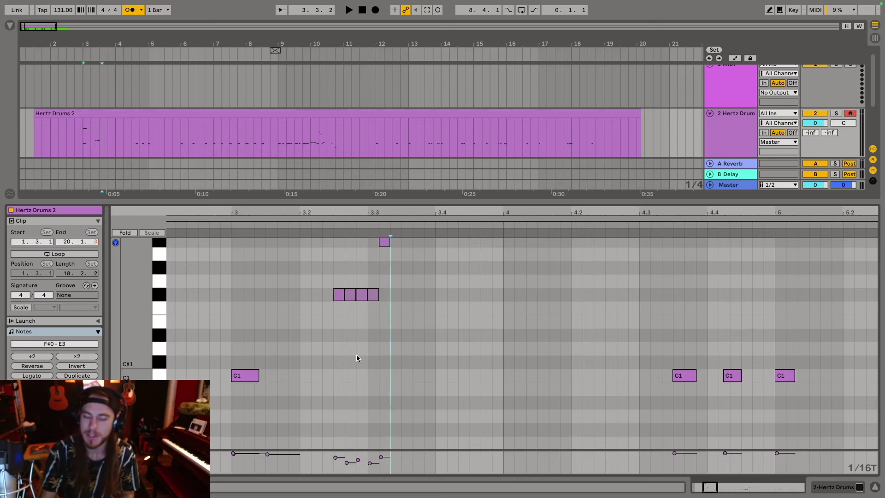
pyautogui.scroll(1, 357, 358)
pyautogui.scroll(1, 357, 358)
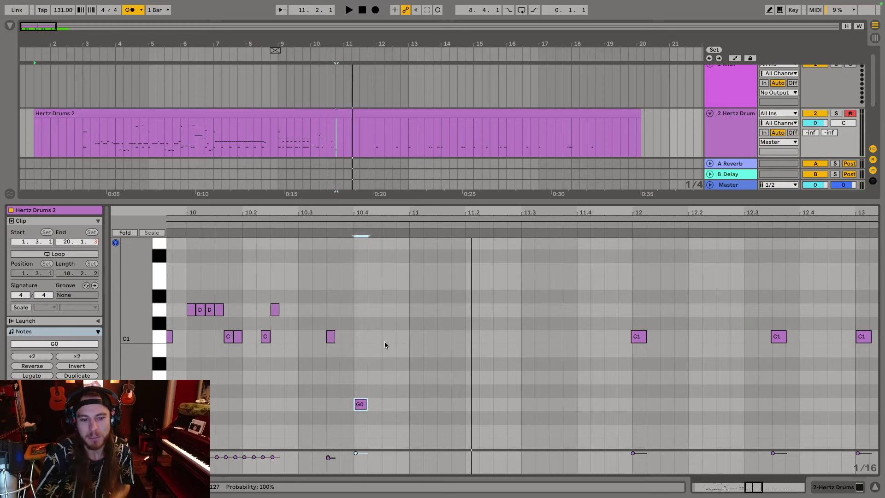
pyautogui.hscroll(-15, 384, 341)
pyautogui.hscroll(-15, 383, 347)
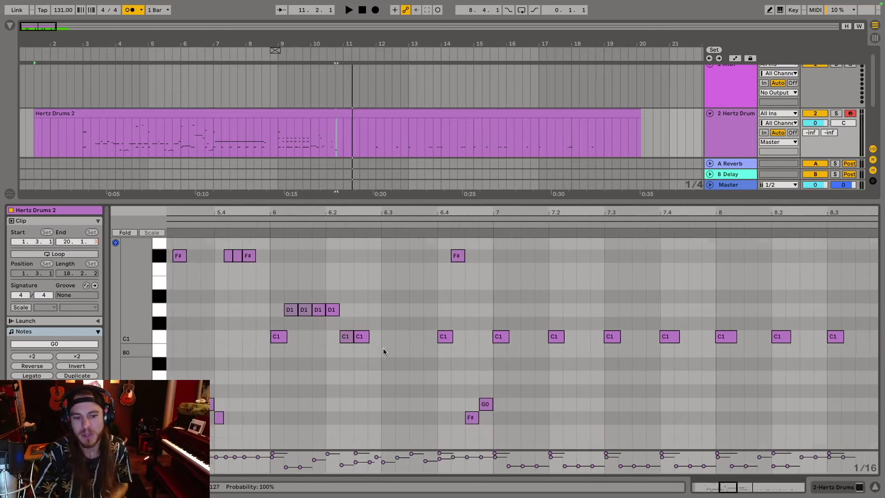
pyautogui.hscroll(-5, 382, 352)
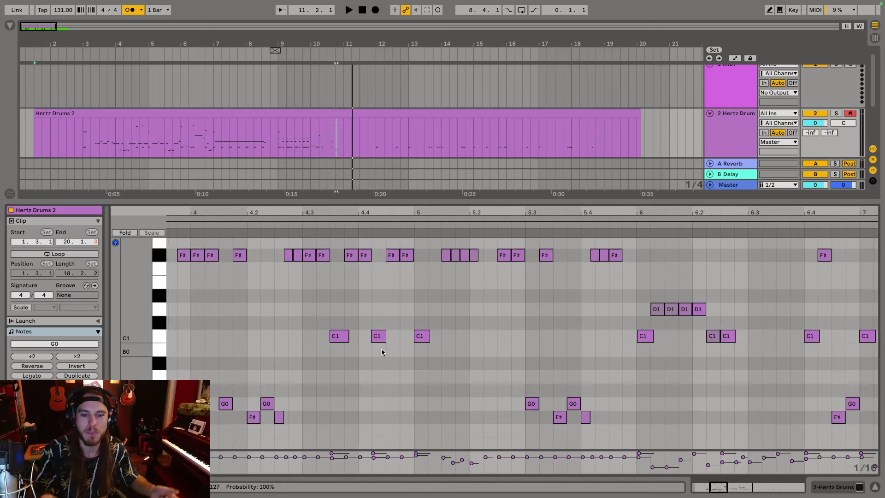
pyautogui.scroll(3, 382, 353)
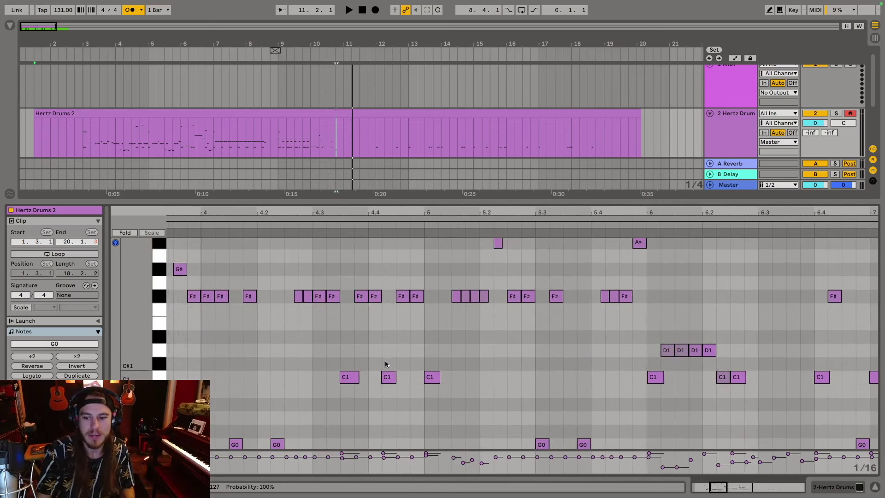
pyautogui.hscroll(-10, 384, 362)
pyautogui.hscroll(-10, 385, 365)
pyautogui.scroll(5, 384, 364)
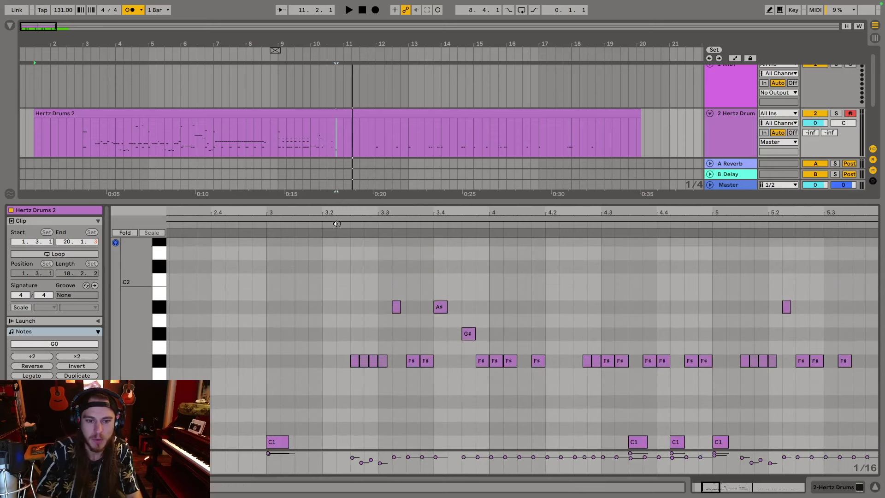
pyautogui.click(339, 224)
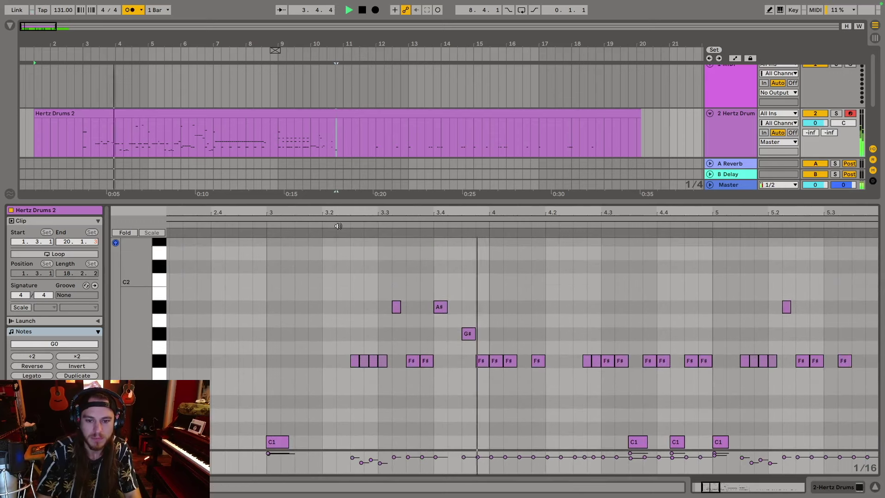
pyautogui.press('space')
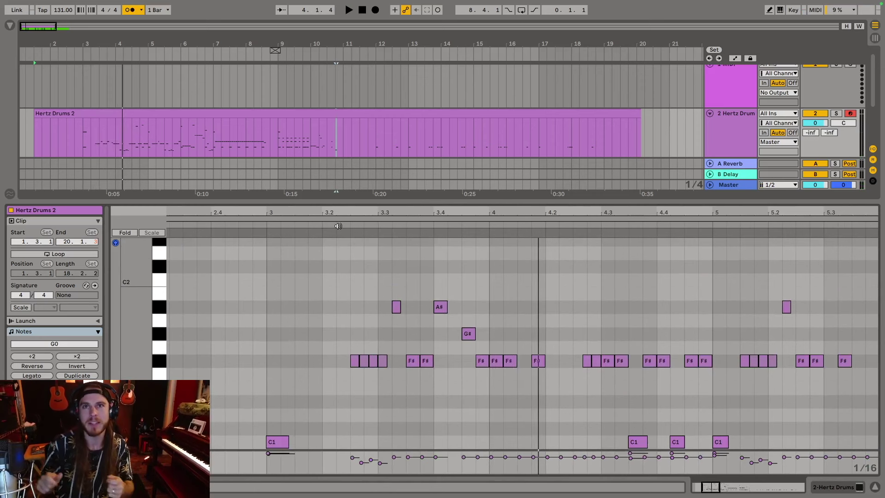
pyautogui.click(355, 363)
pyautogui.hotkey('alt', 'Right')
pyautogui.hotkey('alt', 'Right')
pyautogui.hotkey('alt', 'Right')
pyautogui.hotkey('alt', 'Right')
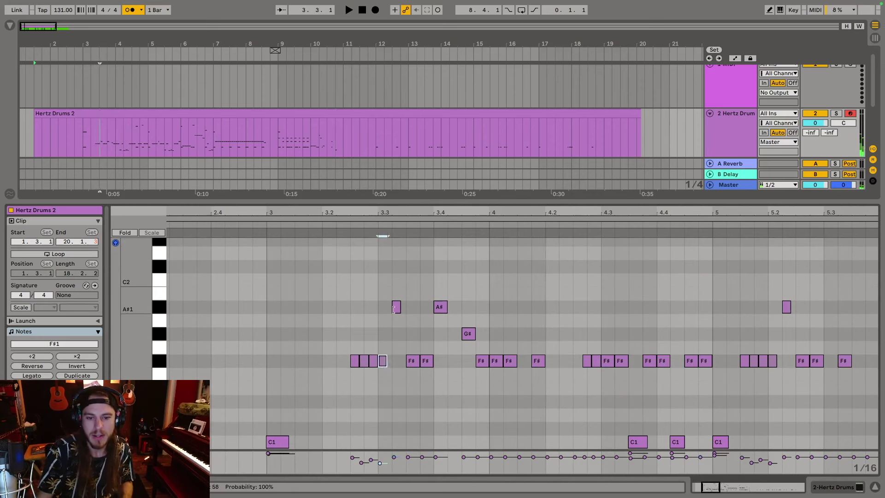
# Step through and select the F#1, G# and F# notes around bars 3–4
pyautogui.hotkey('alt', 'Right')
pyautogui.hotkey('alt', 'Right')
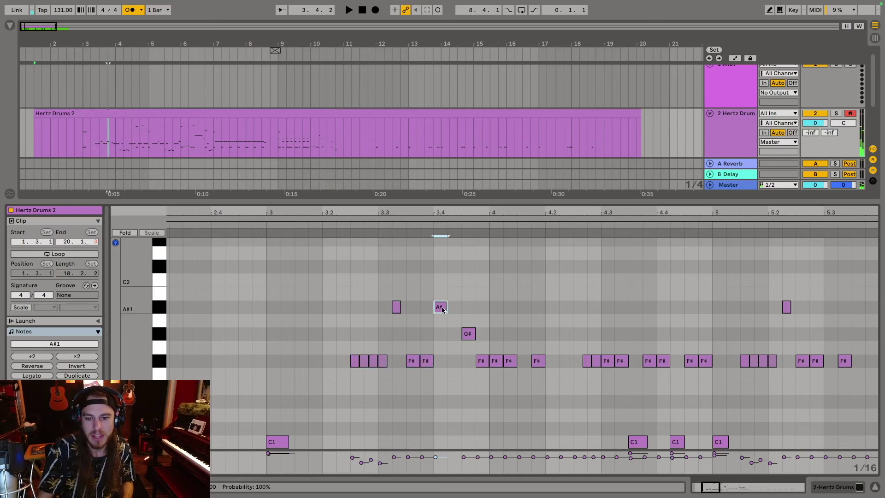
pyautogui.click(481, 361)
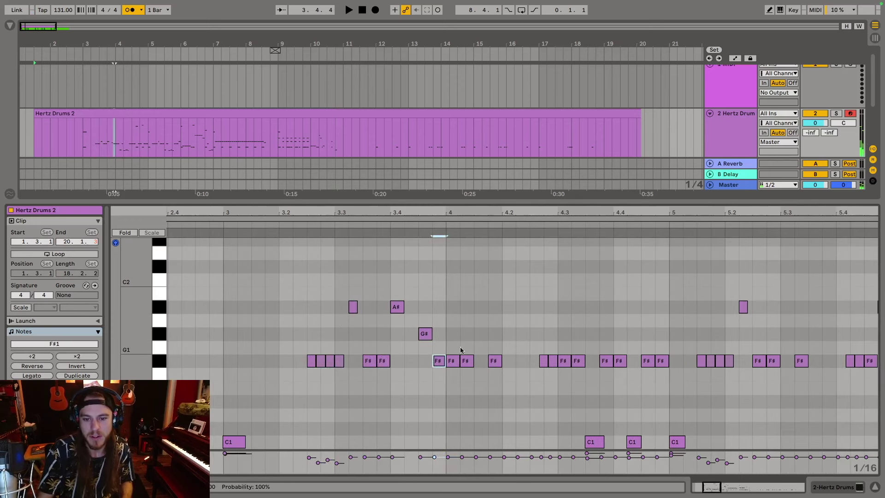
pyautogui.click(425, 333)
pyautogui.scroll(-2, 419, 319)
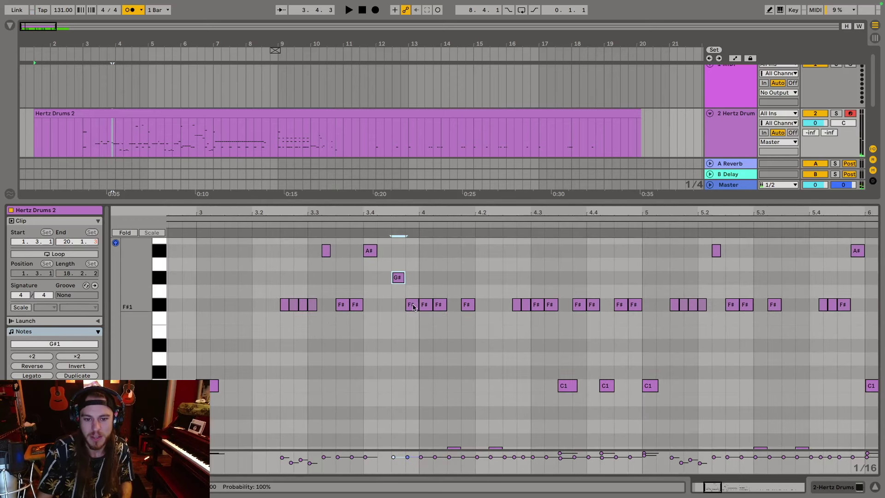
pyautogui.click(413, 307)
pyautogui.click(425, 304)
pyautogui.scroll(-3, 427, 314)
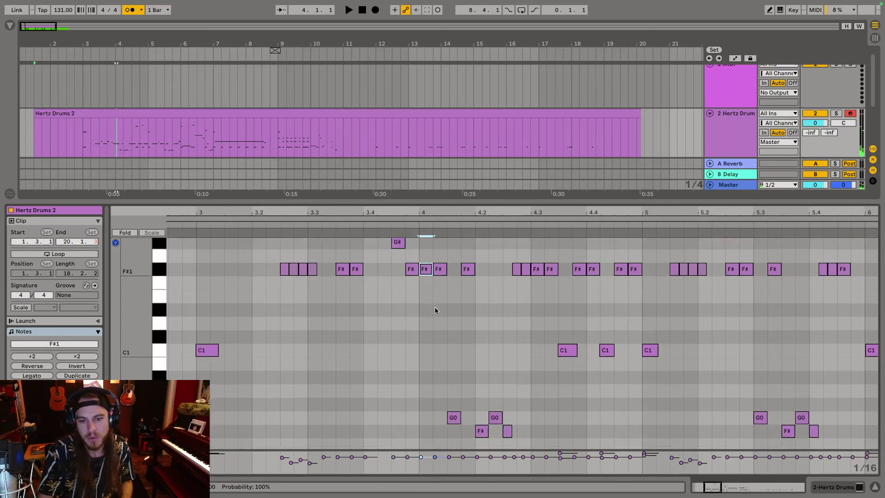
pyautogui.scroll(1, 427, 314)
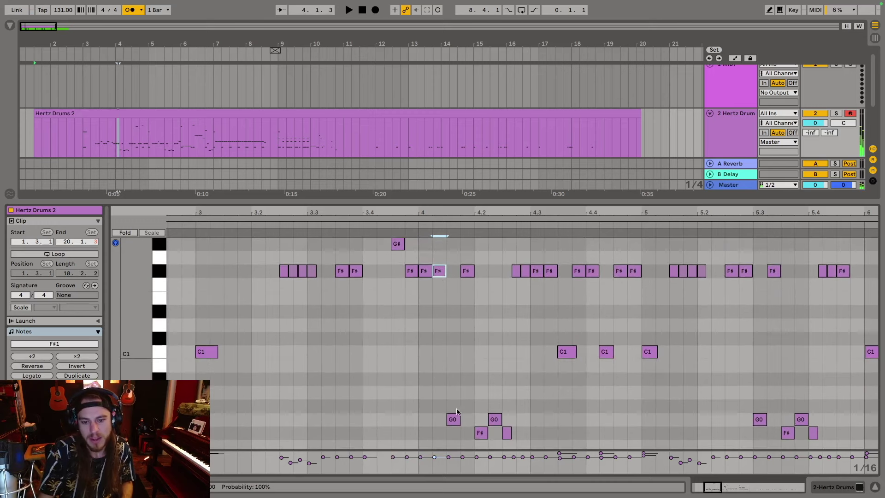
# Move the F#0 note after beat 4.2 up to F#1 and play from bar 3.4
pyautogui.click(467, 271)
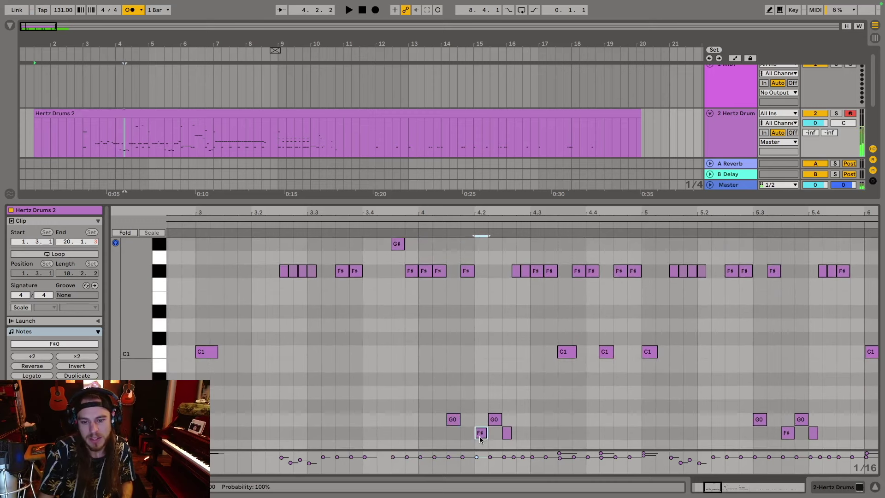
pyautogui.click(496, 420)
pyautogui.click(506, 433)
pyautogui.hscroll(2, 507, 433)
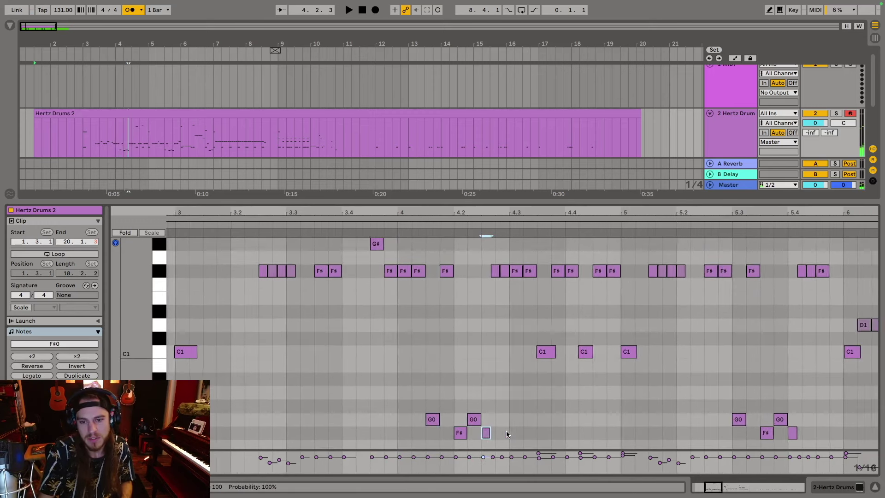
pyautogui.moveTo(474, 436); pyautogui.dragTo(474, 273)
pyautogui.hscroll(1, 434, 257)
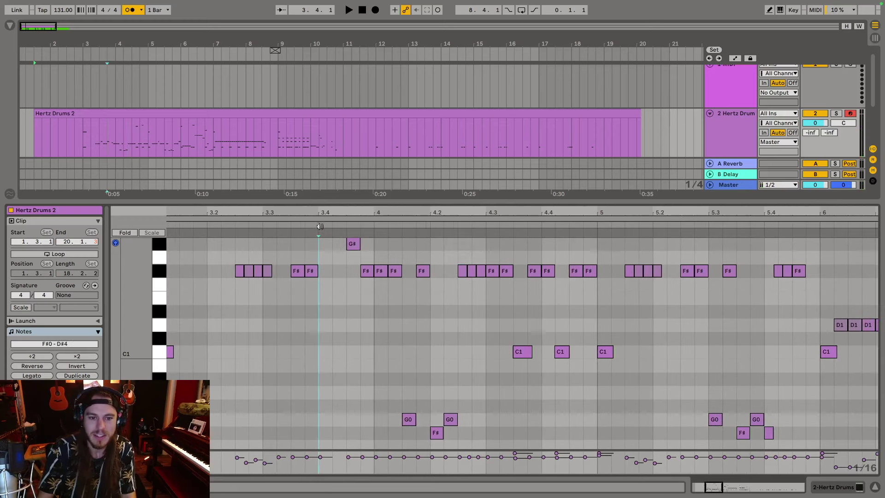
pyautogui.click(322, 223)
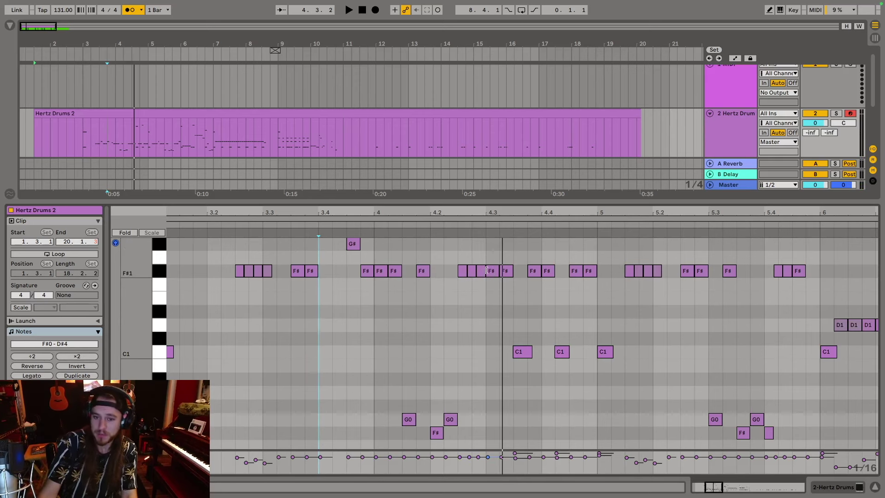
# Play the Hertz Drums 2 clip to its end, following the D1 tom and C1 hits through bars 17–19
pyautogui.scroll(2, 380, 270)
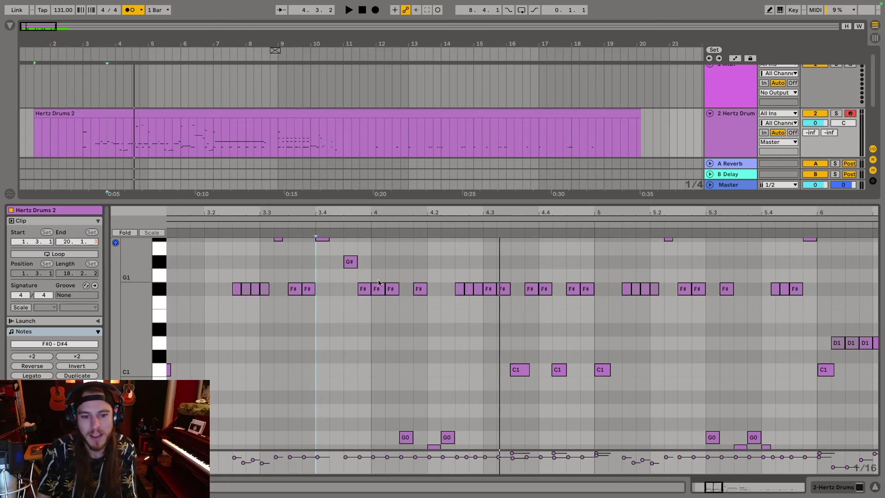
pyautogui.press('space')
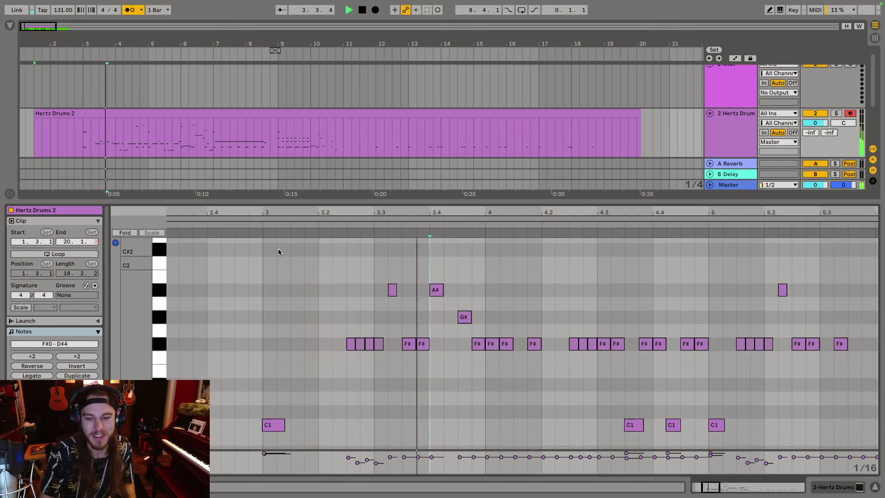
pyautogui.scroll(-2, 277, 254)
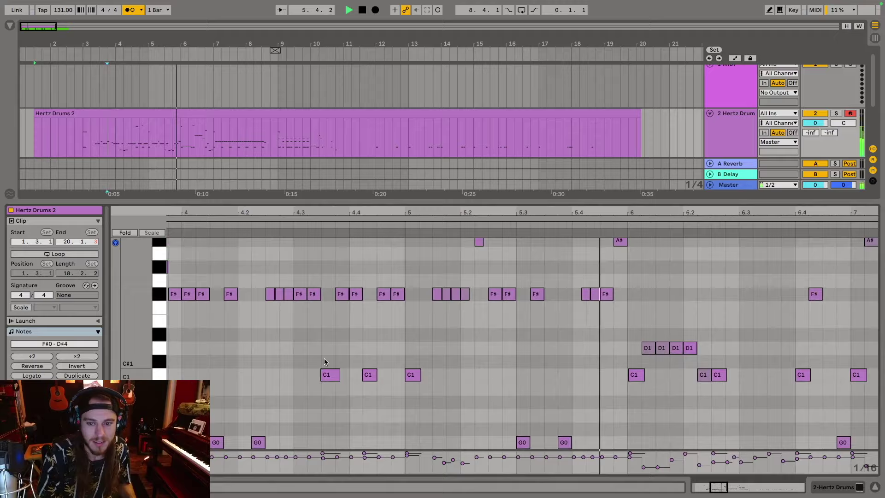
pyautogui.scroll(-3, 324, 358)
pyautogui.scroll(-2, 324, 358)
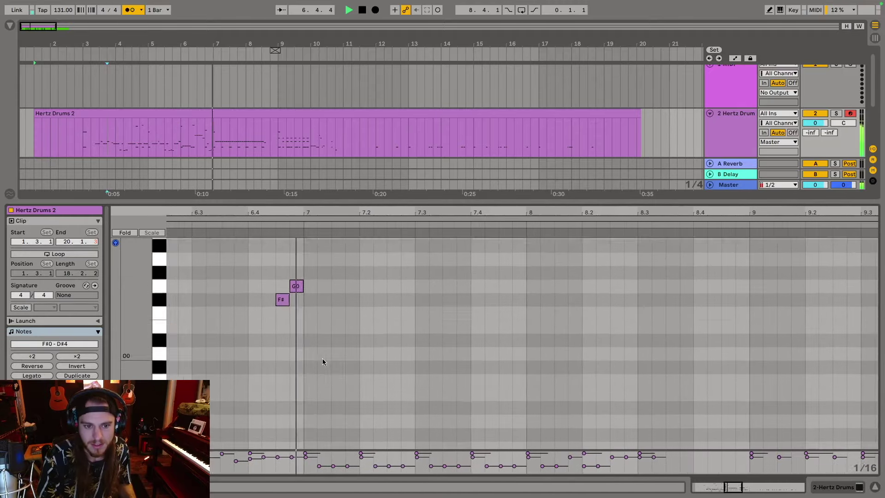
pyautogui.scroll(5, 323, 358)
pyautogui.scroll(2, 322, 359)
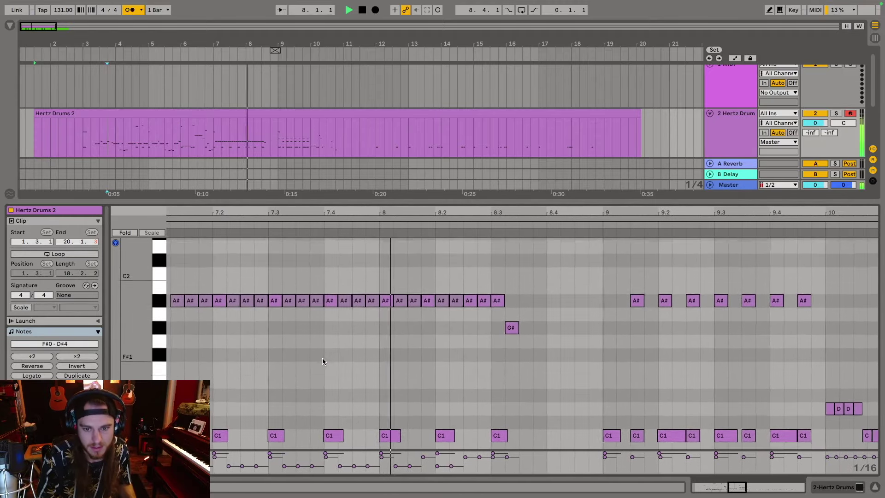
pyautogui.scroll(-3, 322, 360)
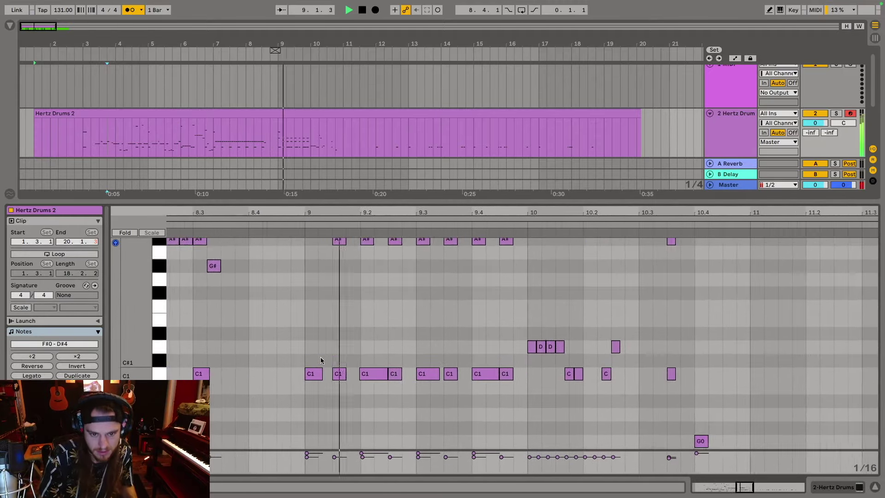
pyautogui.scroll(3, 321, 360)
pyautogui.scroll(-3, 321, 360)
pyautogui.scroll(-3, 321, 360)
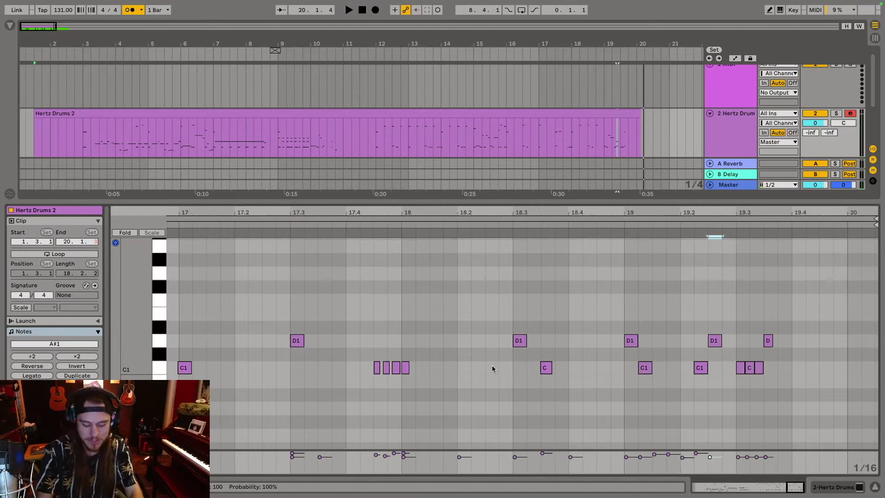
# Move the play position to bar 5 and select the low F# note near bar 5.3
pyautogui.hscroll(-15, 492, 368)
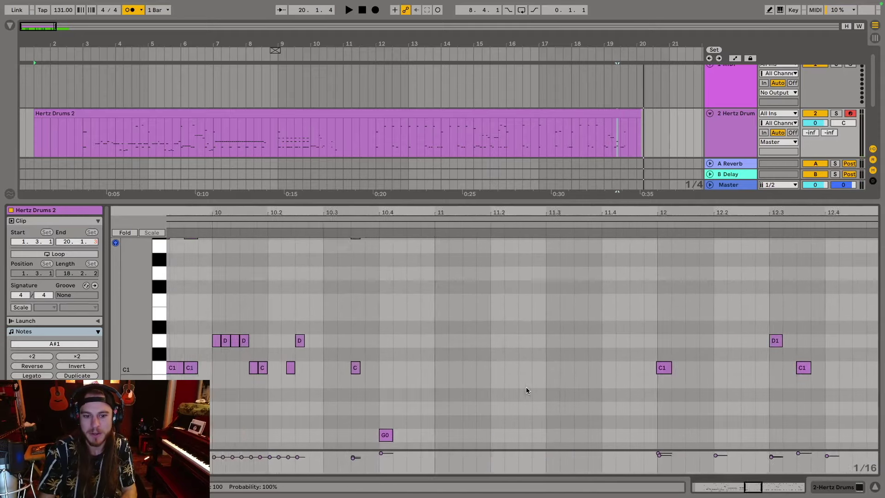
pyautogui.hscroll(-10, 529, 388)
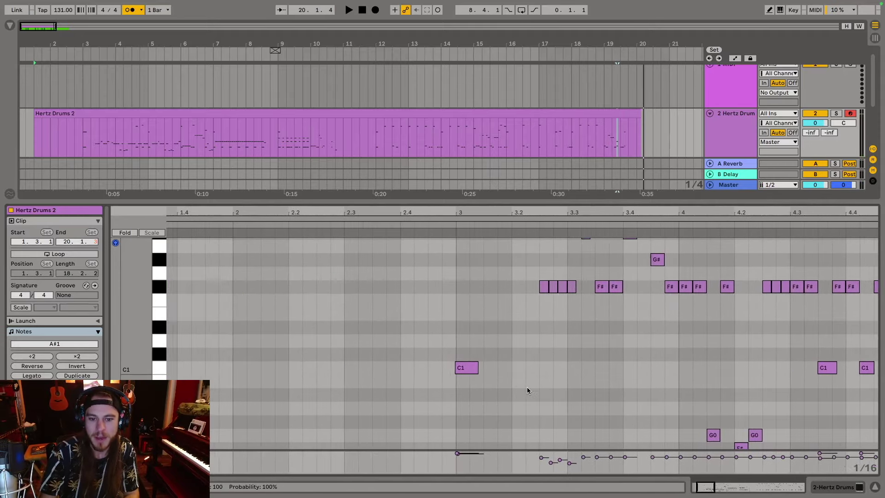
pyautogui.hscroll(5, 528, 391)
pyautogui.scroll(3, 529, 391)
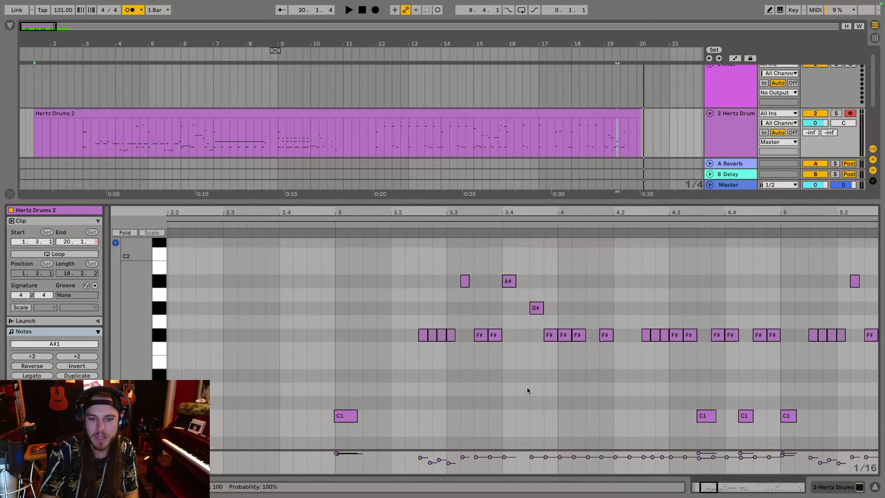
pyautogui.hscroll(5, 528, 390)
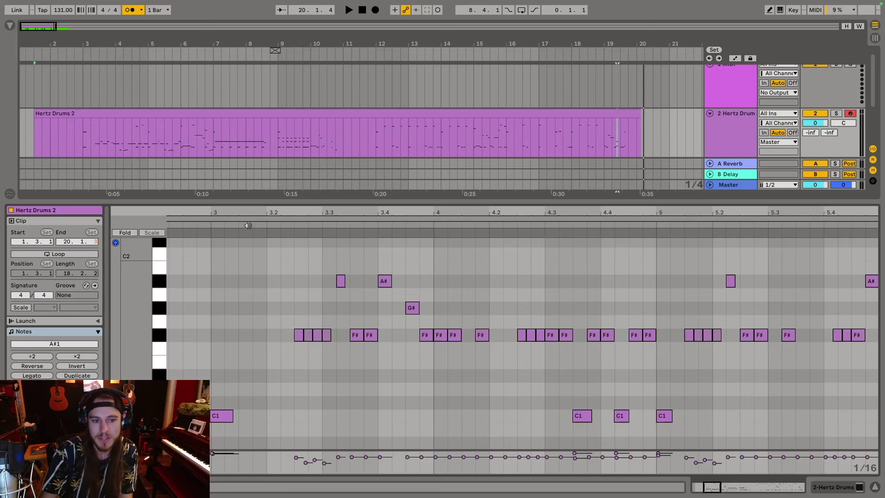
pyautogui.moveTo(248, 225); pyautogui.dragTo(423, 403)
pyautogui.click(428, 438)
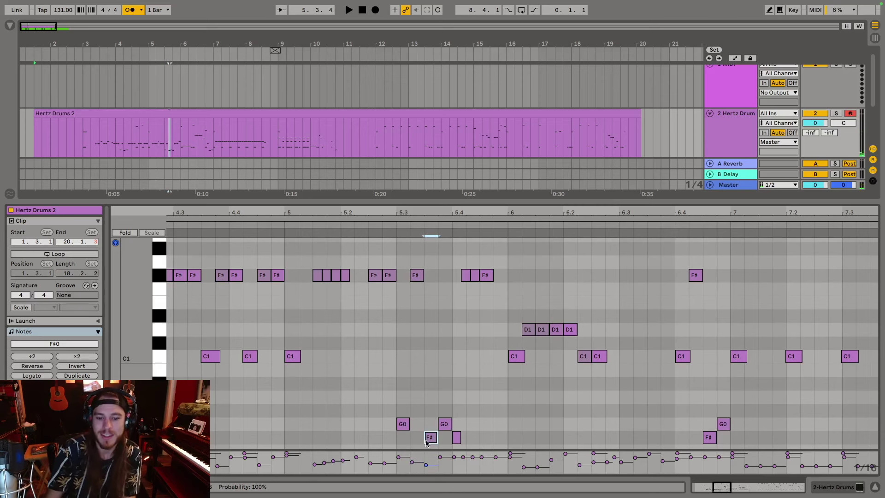
# Lower the small ghost note after the low F# from velocity 100 to 55
pyautogui.hscroll(5, 426, 442)
pyautogui.scroll(-2, 424, 439)
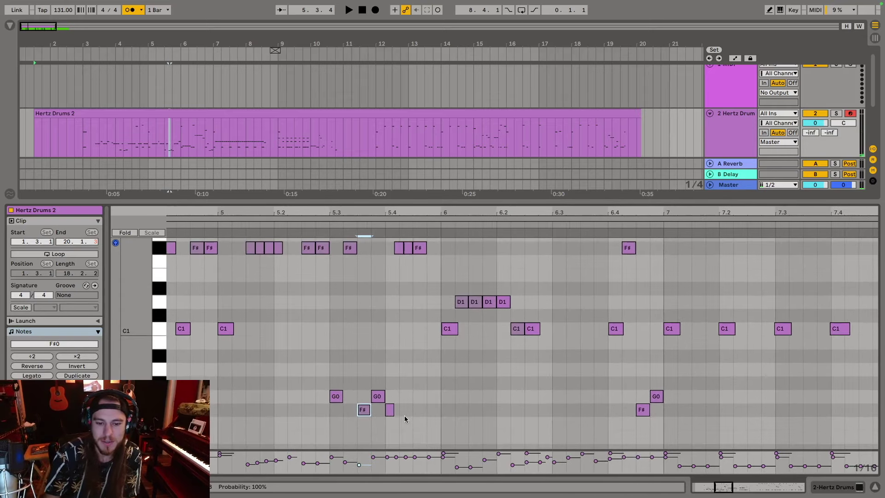
pyautogui.scroll(3, 401, 418)
pyautogui.scroll(-3, 401, 419)
pyautogui.hscroll(-1, 399, 410)
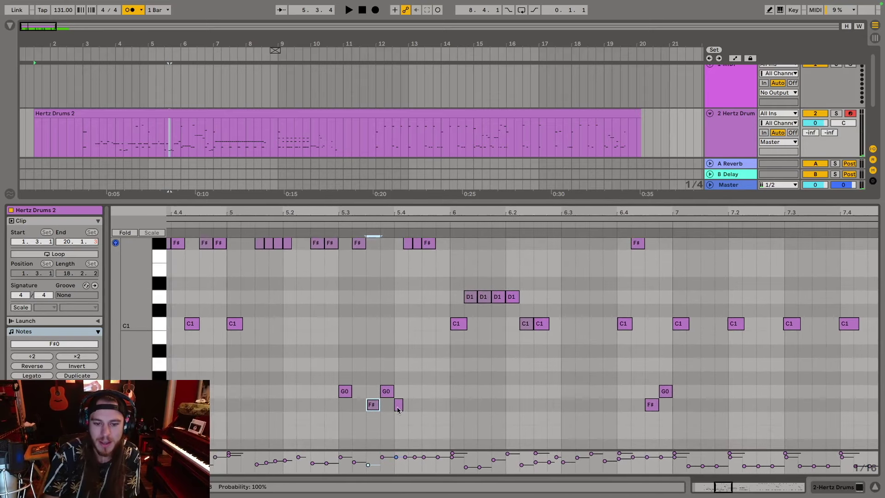
pyautogui.click(398, 406)
pyautogui.moveTo(396, 458); pyautogui.dragTo(397, 463)
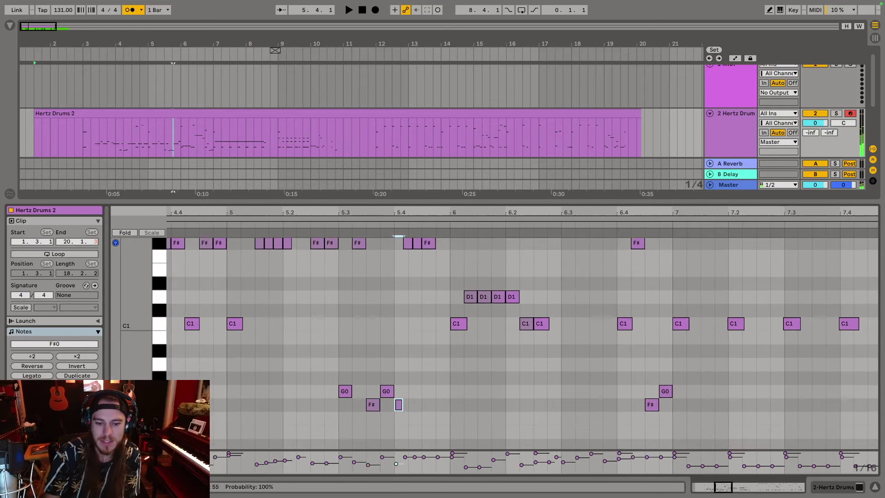
pyautogui.scroll(3, 401, 415)
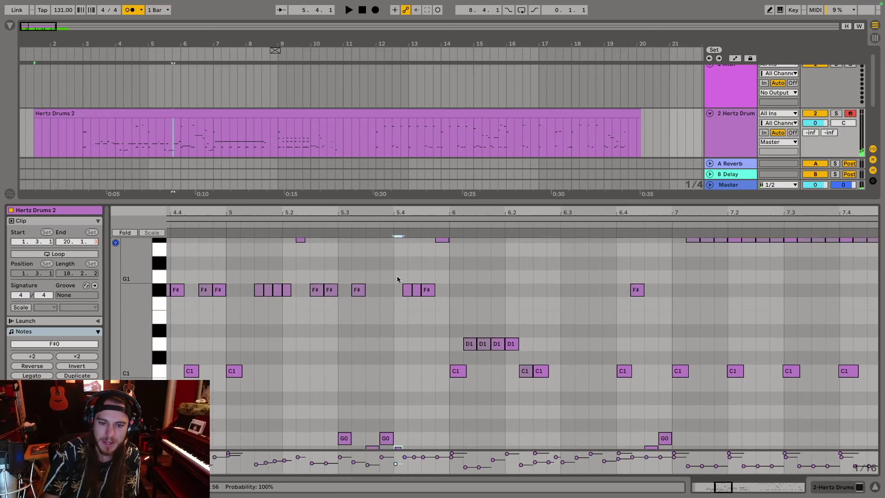
pyautogui.moveTo(397, 276); pyautogui.dragTo(414, 298)
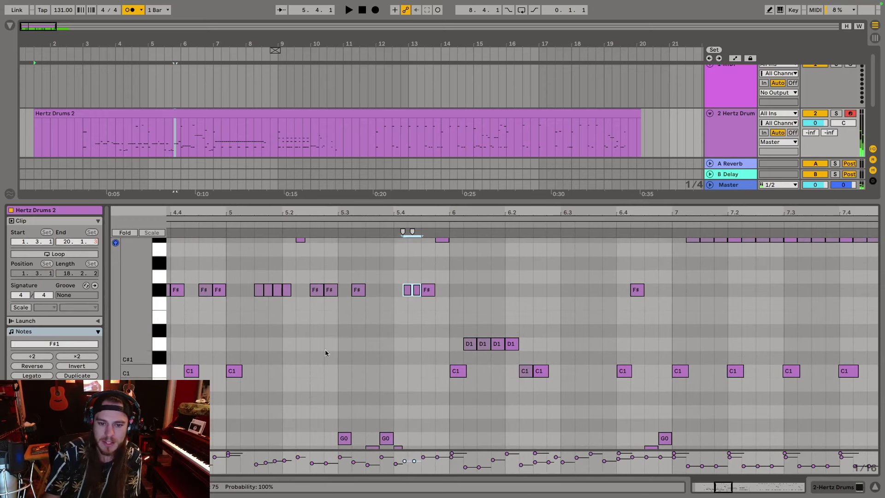
pyautogui.scroll(3, 411, 330)
pyautogui.hscroll(2, 410, 330)
pyautogui.scroll(-1, 411, 331)
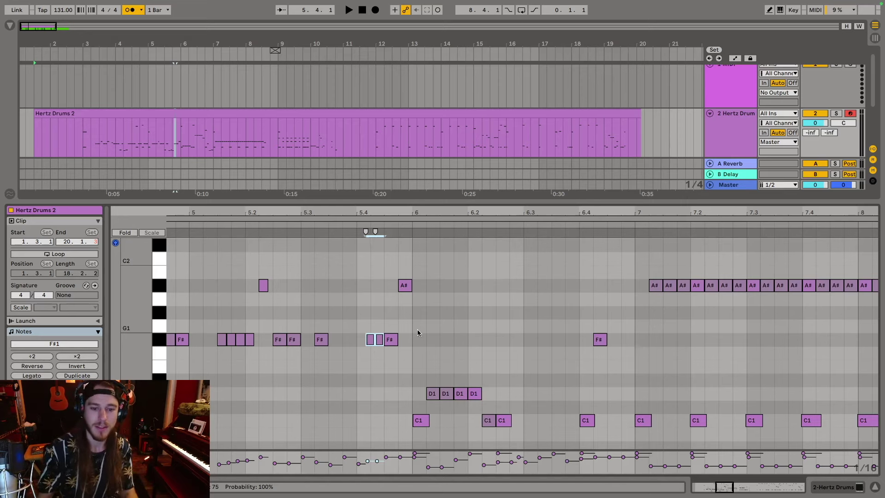
# Inspect notes across the clip, including the D1 hit at 13.1.3, out to bar 19
pyautogui.hscroll(10, 418, 333)
pyautogui.click(345, 383)
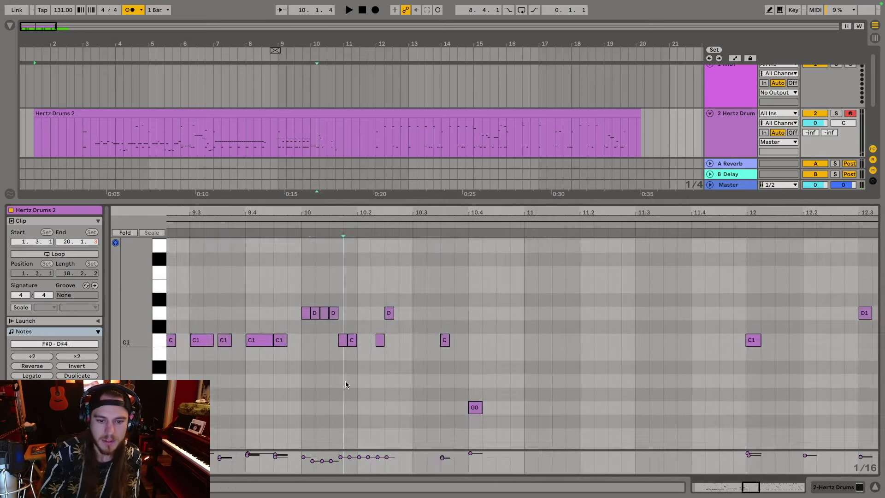
pyautogui.hscroll(10, 346, 384)
pyautogui.click(417, 464)
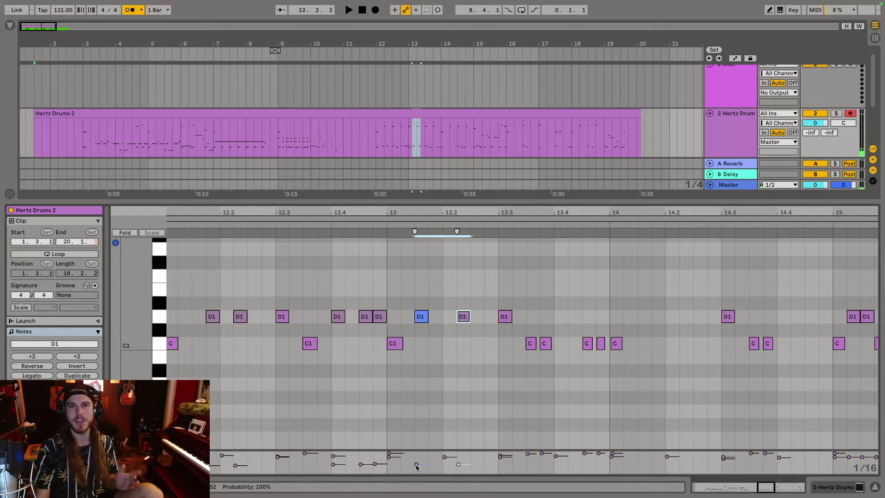
pyautogui.hscroll(15, 416, 466)
pyautogui.scroll(2, 521, 253)
pyautogui.click(478, 287)
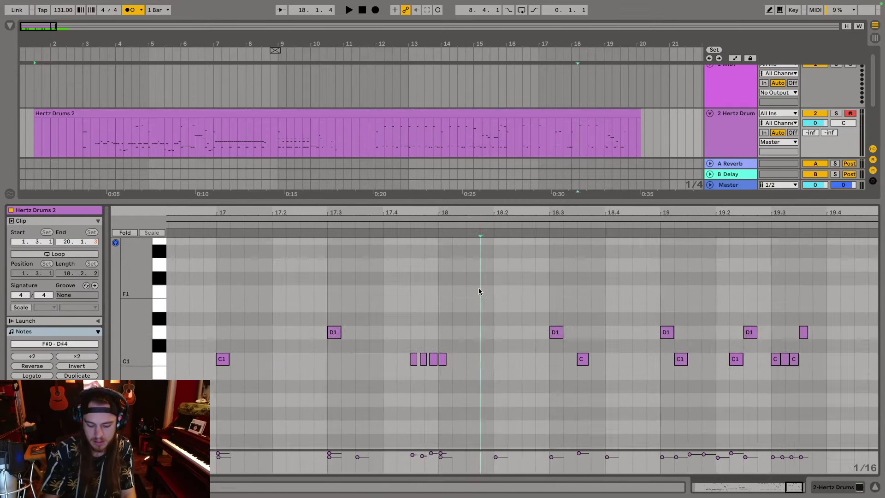
pyautogui.hscroll(2, 554, 323)
pyautogui.scroll(2, 553, 323)
pyautogui.click(632, 362)
# Play the drum part back from bar 3, then stop playback
pyautogui.scroll(8, 599, 365)
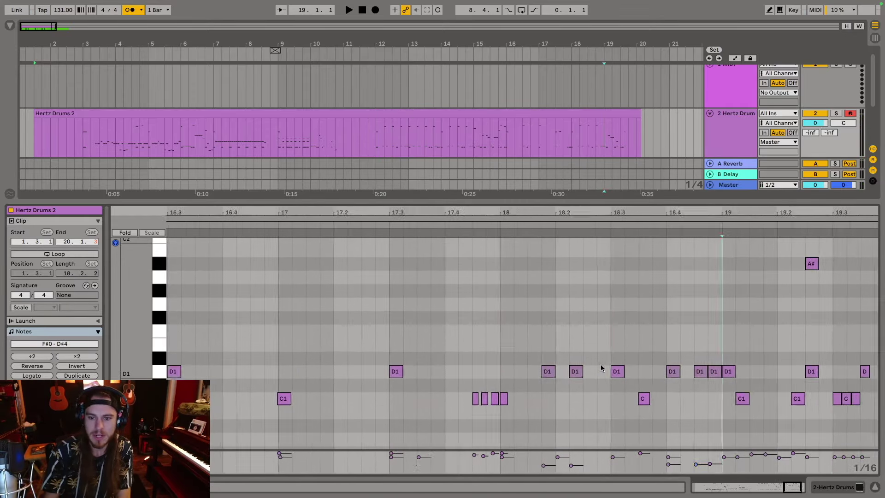
pyautogui.scroll(-8, 599, 366)
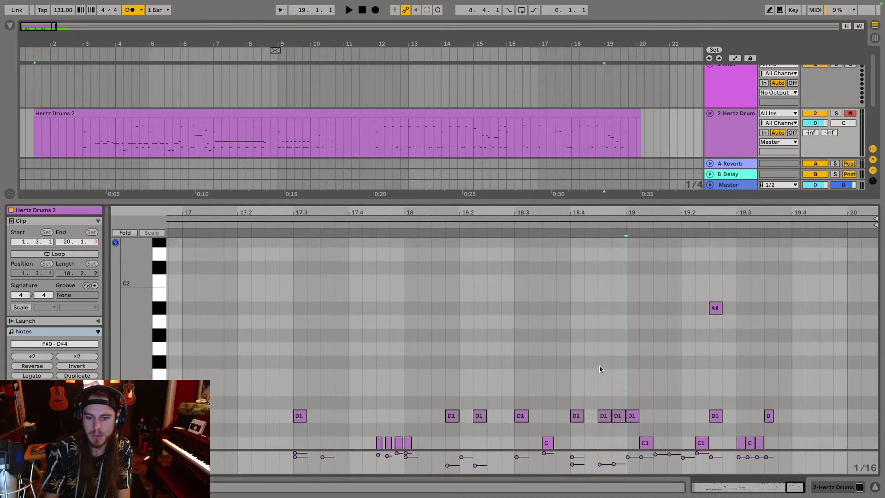
pyautogui.hscroll(-3, 599, 366)
pyautogui.hscroll(-20, 599, 366)
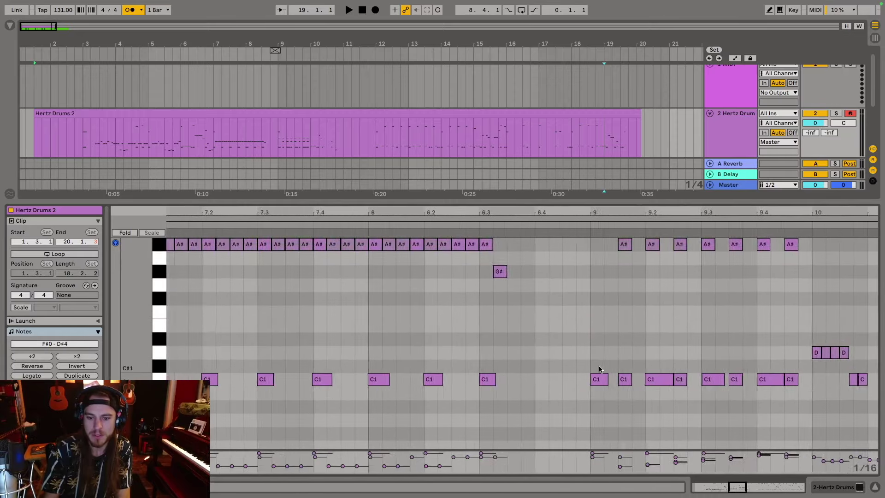
pyautogui.hscroll(3, 598, 366)
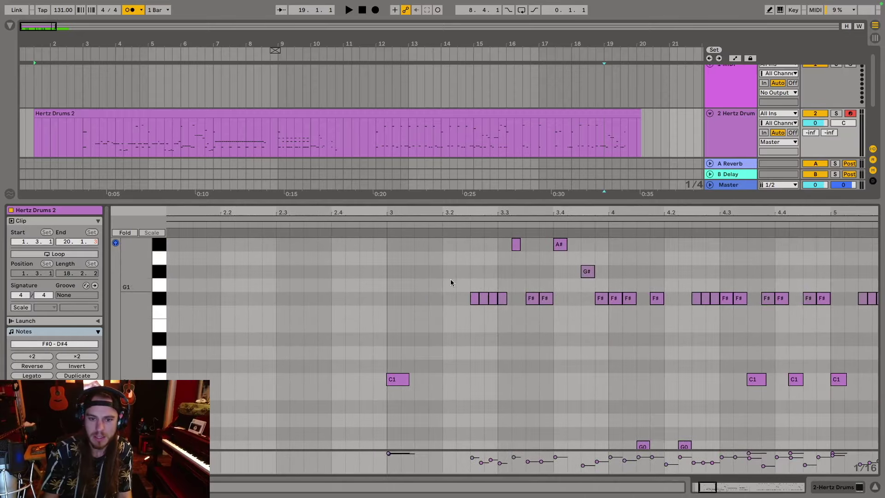
pyautogui.click(372, 221)
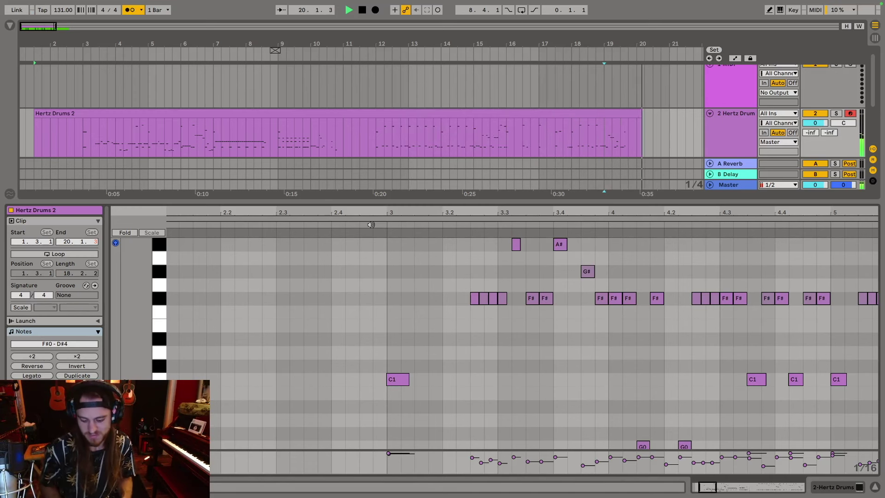
pyautogui.press('space')
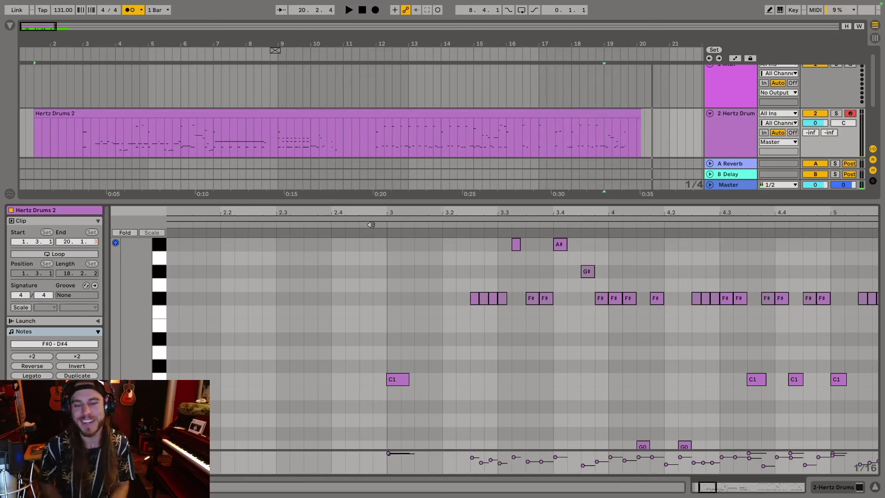